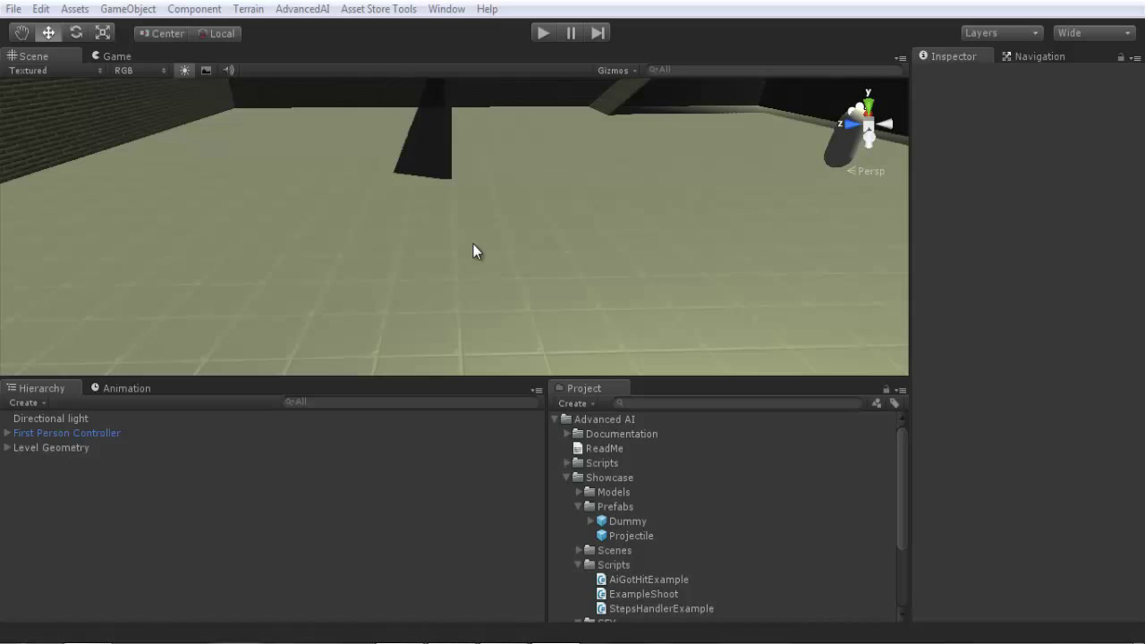
left_click(304, 9)
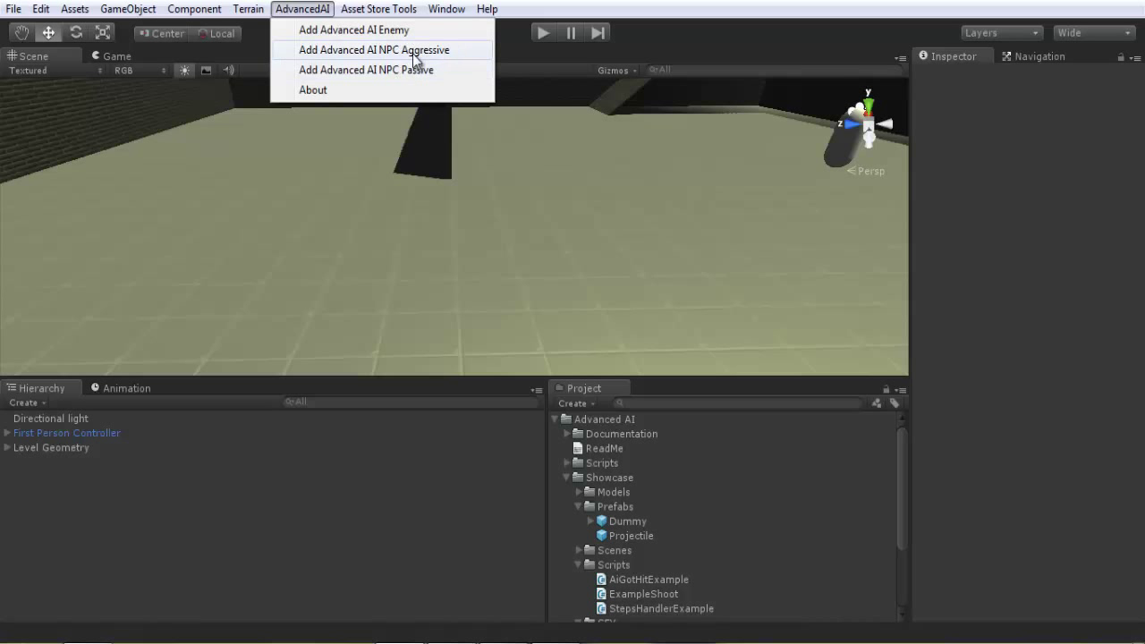
left_click(462, 269)
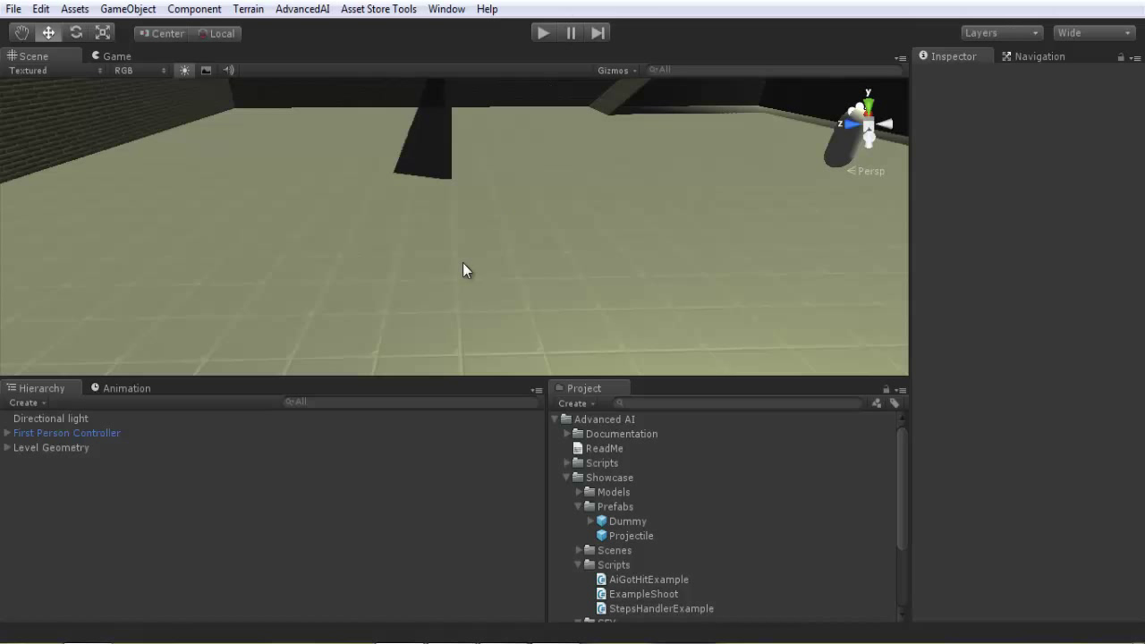
left_click(567, 477)
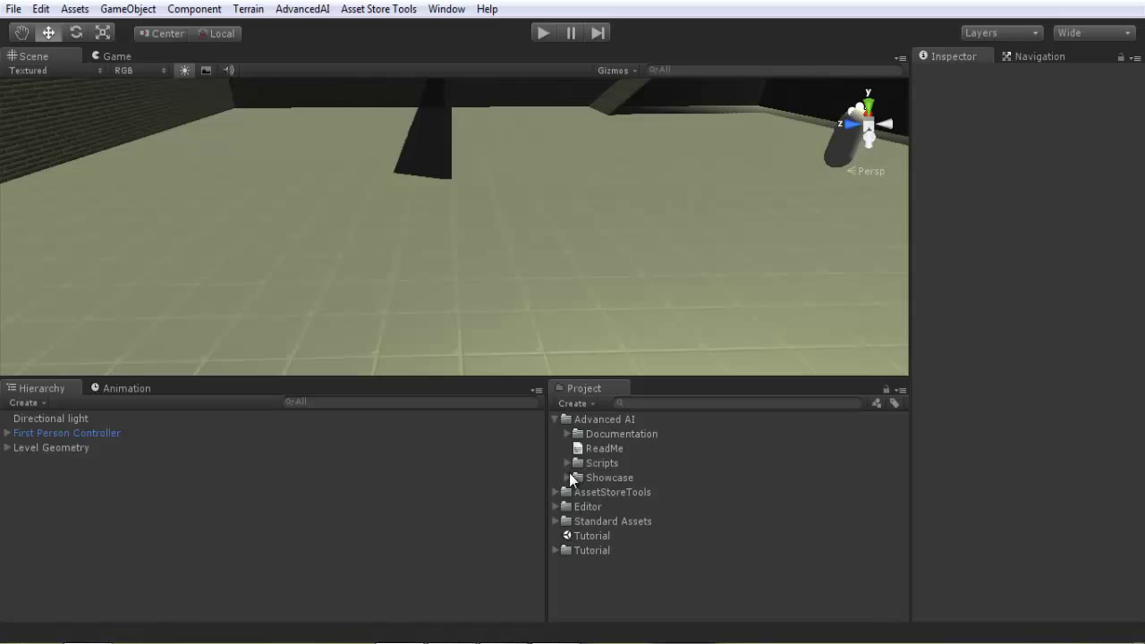
left_click(567, 477)
Step: Place the Dummy prefab in the scene and rotate it to about 171 degrees around the Y axis
left_click_drag(627, 526, 1089, 233)
left_click(76, 33)
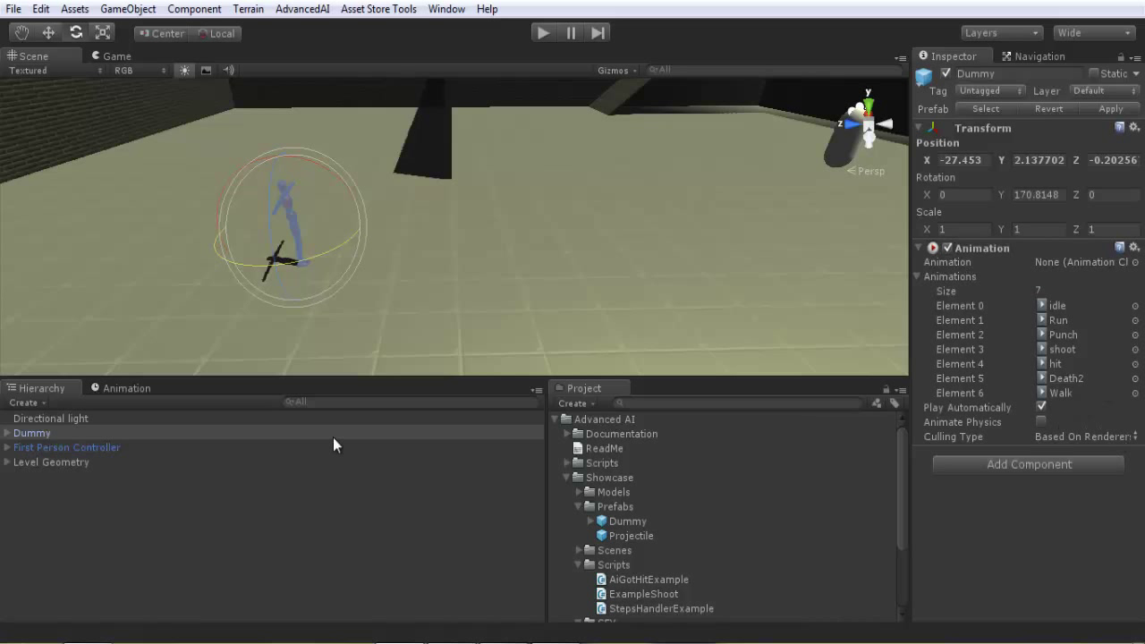
Step: Turn the Dummy character into an Advanced AI NPC Aggressive
left_click(83, 434)
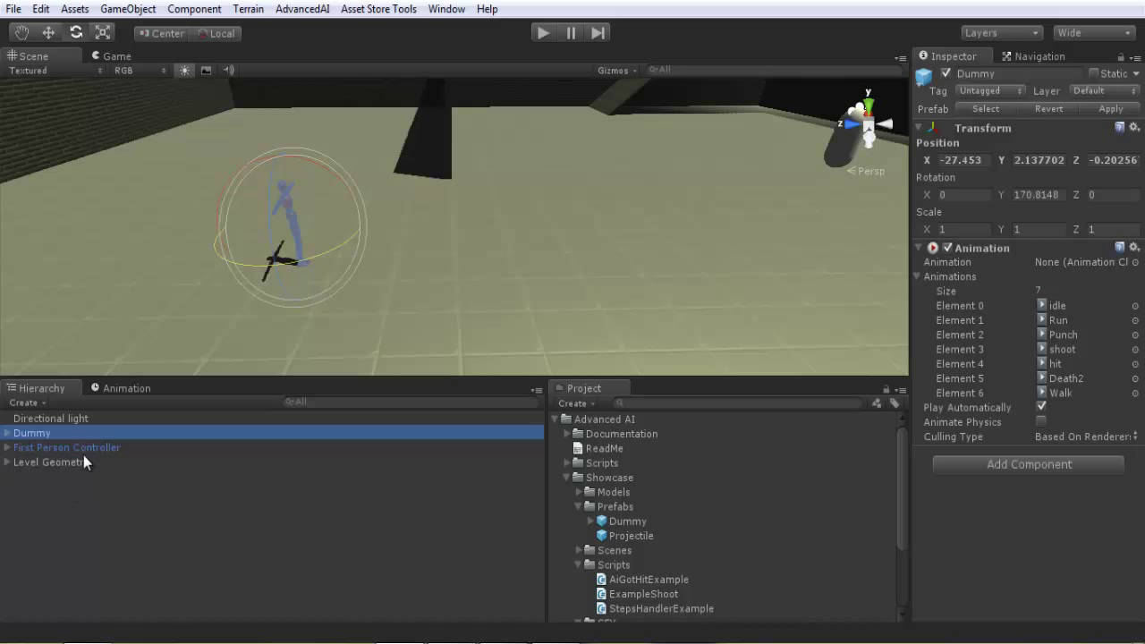
left_click(306, 8)
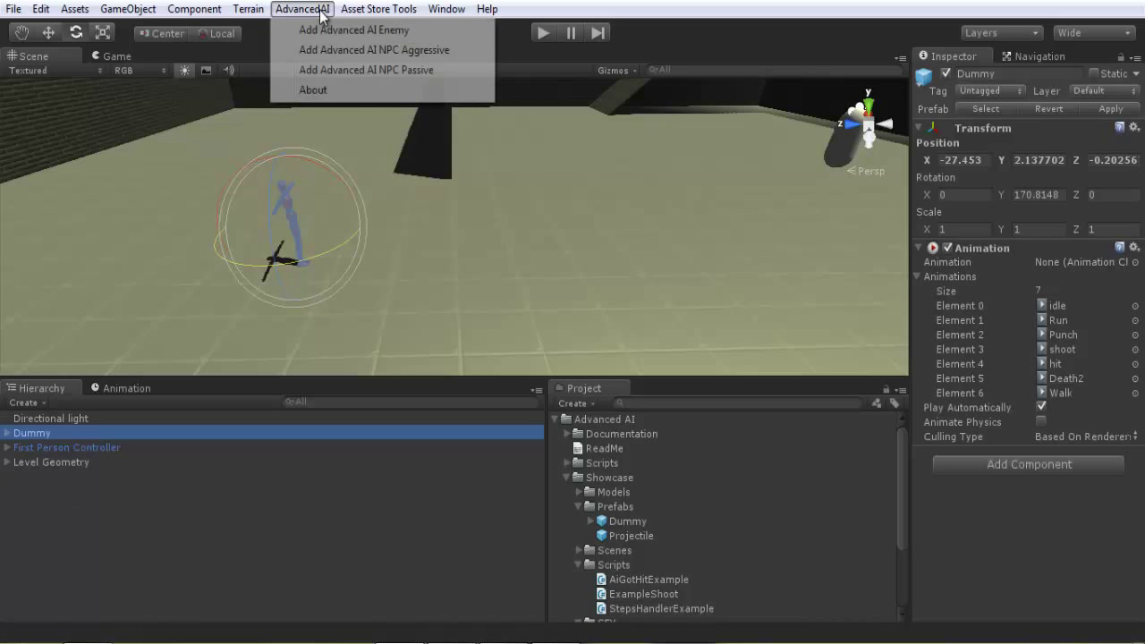
left_click(398, 51)
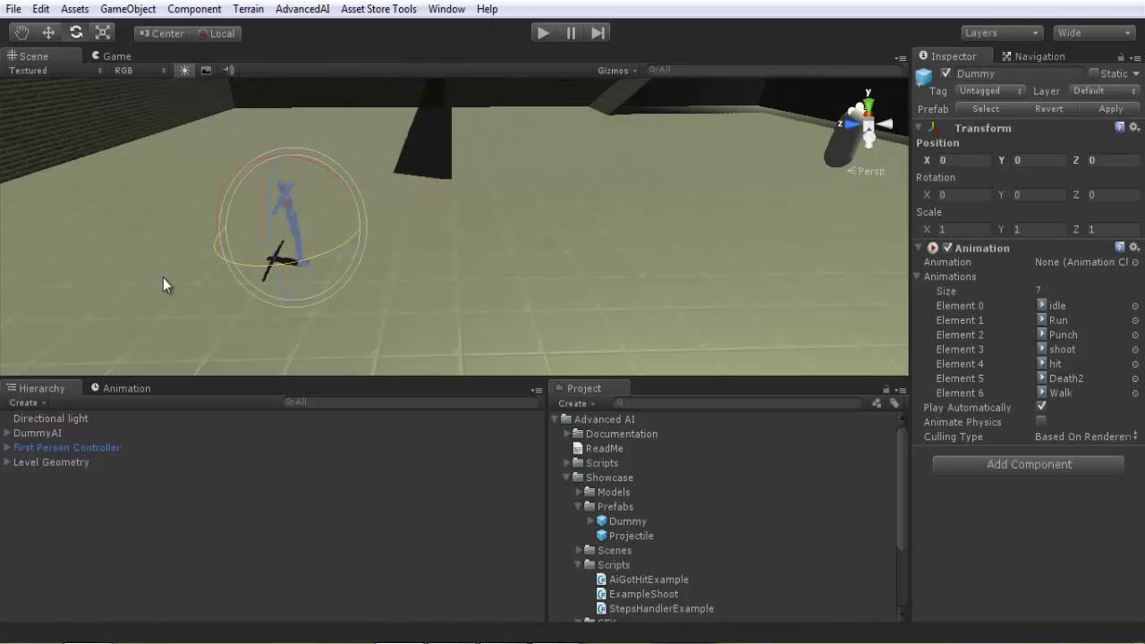
Step: On the DummyAI object, set the Chasing Anim to Run and the Death Anim to Death2
left_click(46, 433)
mouse_move(705, 223)
right_mouse_down()
mouse_move(718, 204)
mouse_move(640, 191)
mouse_move(720, 230)
right_mouse_up()
left_click_drag(719, 230, 690, 285, "alt")
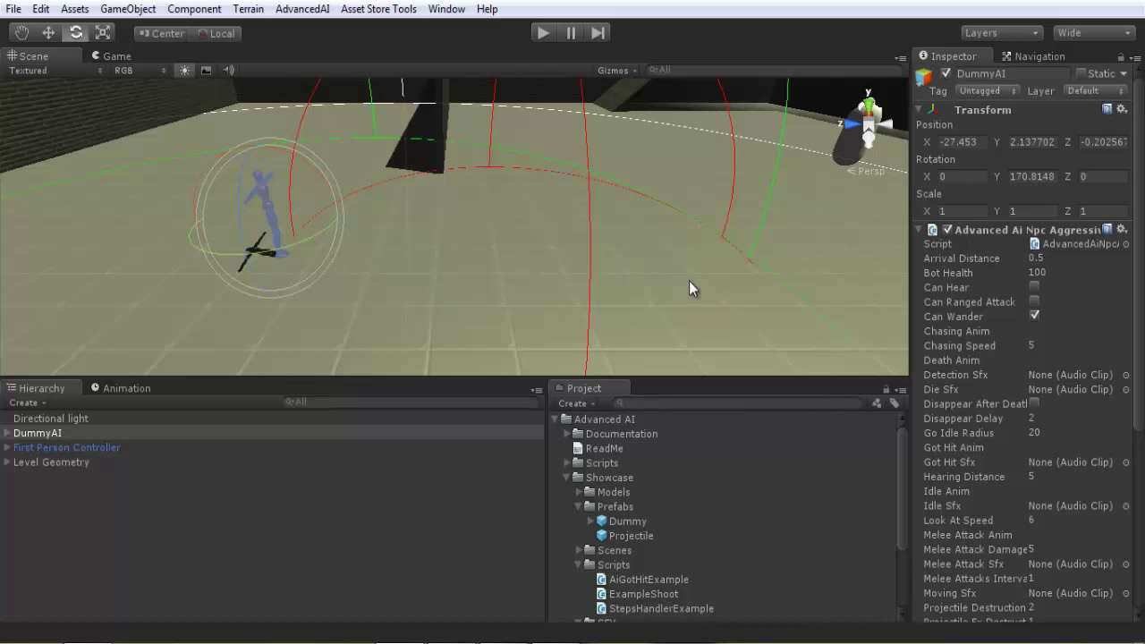
left_click(1065, 331)
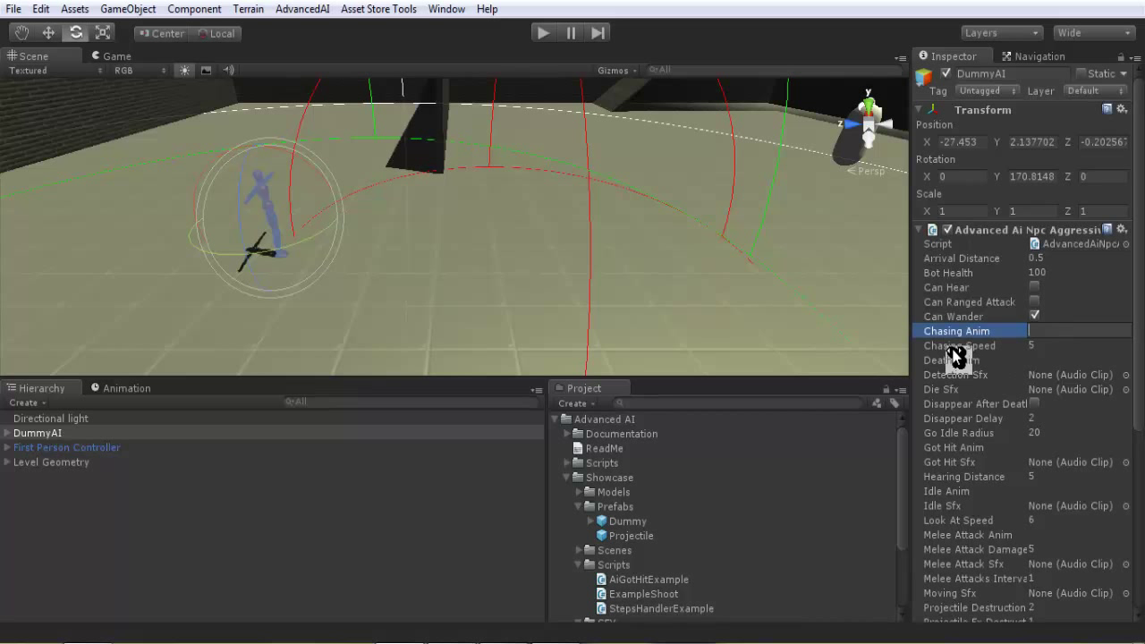
type("Run")
left_click(1069, 361)
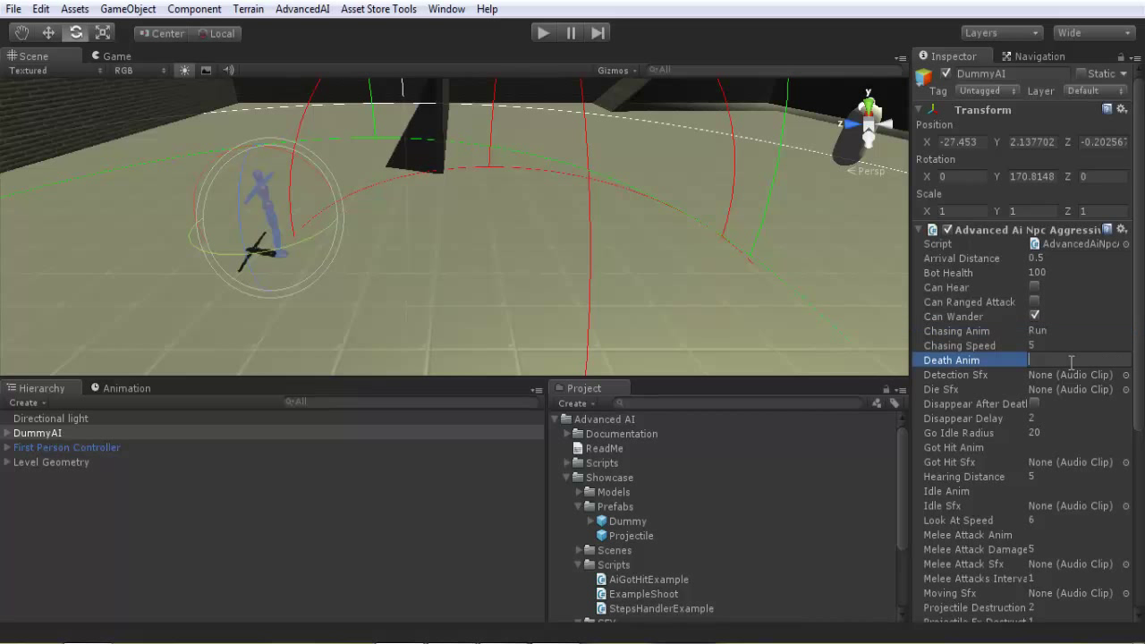
type("Death2")
key("Return")
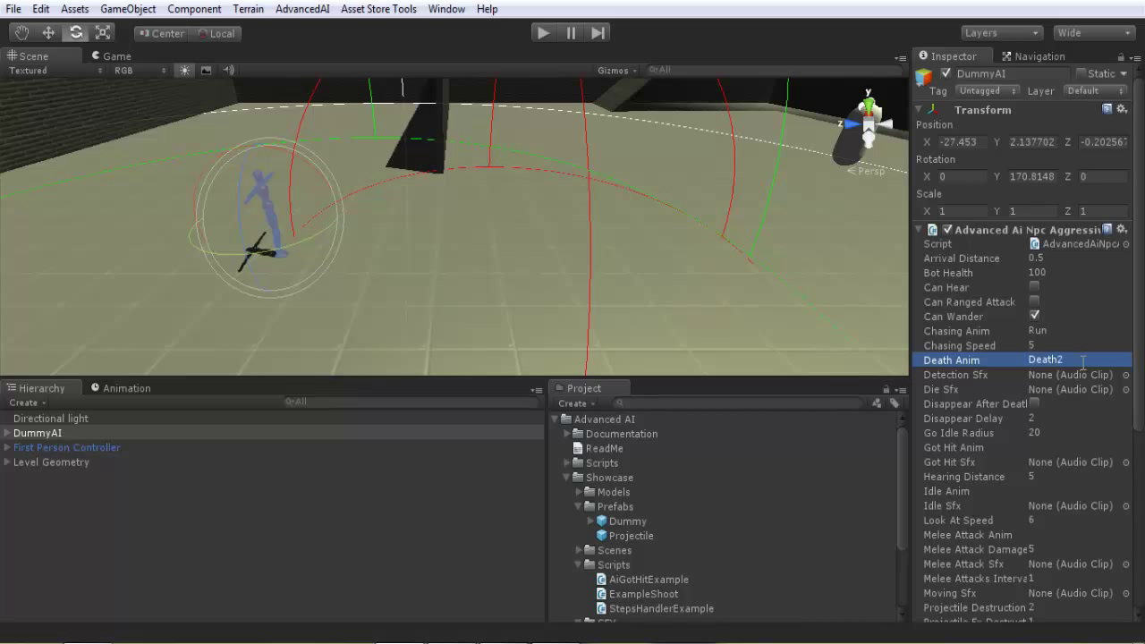
Step: Set the NPC's Got Hit Anim to hit and its Idle Anim to idle
left_click(1054, 449)
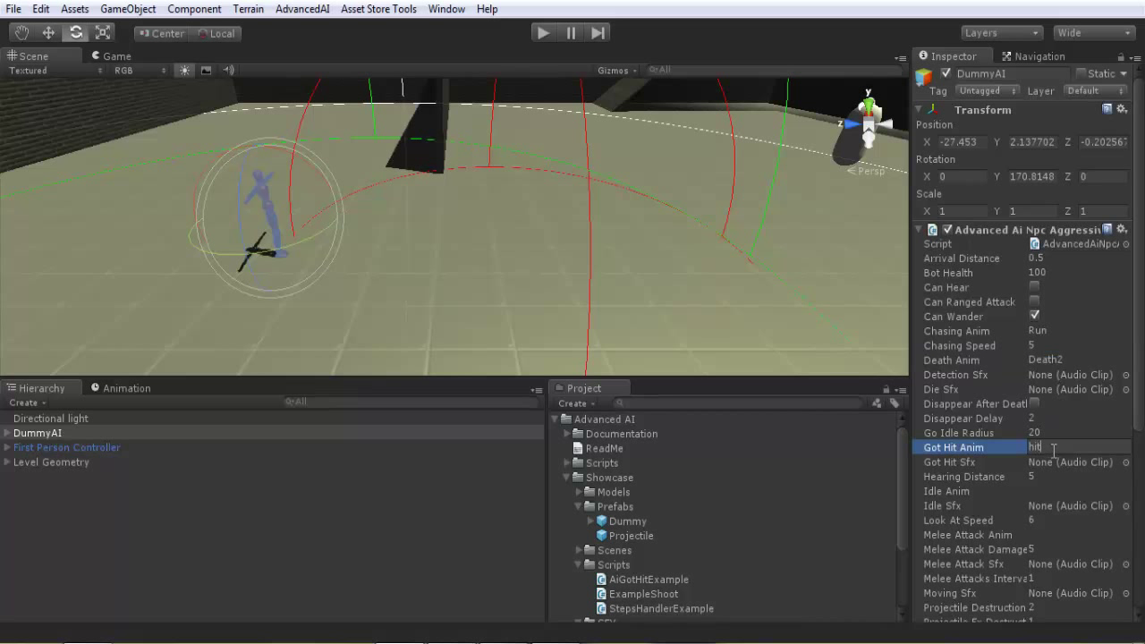
type("hit")
left_click(1044, 483)
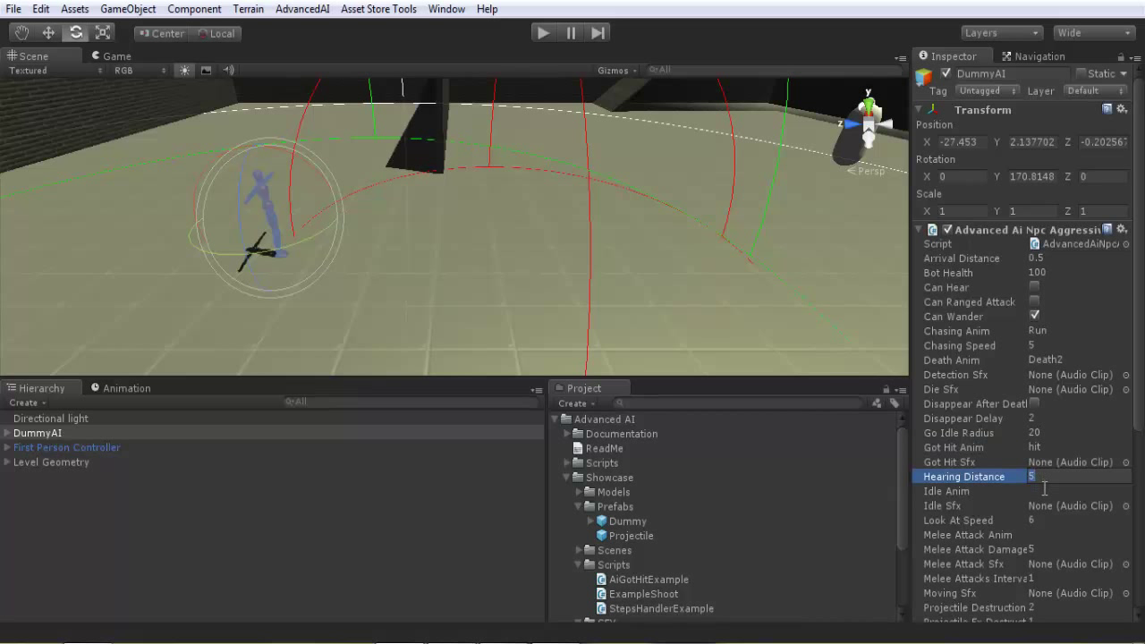
left_click(1044, 488)
type("idle")
key("Return")
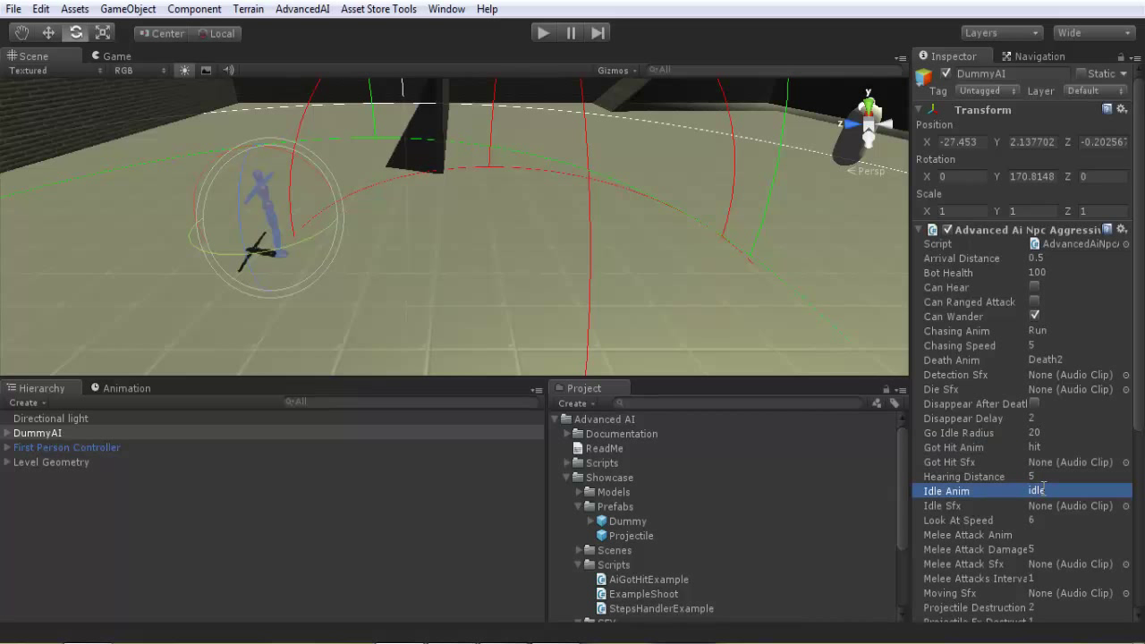
Step: Set the NPC's Melee Attack Anim to Punch
left_click(1072, 536)
type("Punch")
key("Return")
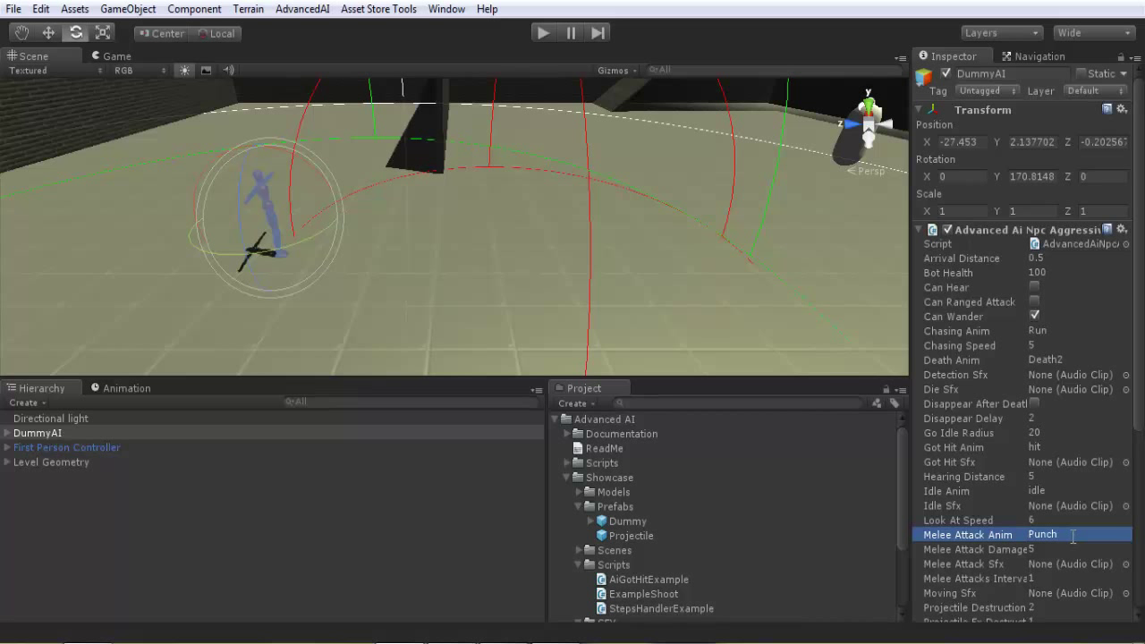
Step: Assign the First Person Controller as the Target of the NPC script
scroll(1131, 438, "down", 3)
left_click_drag(1131, 433, 1128, 507)
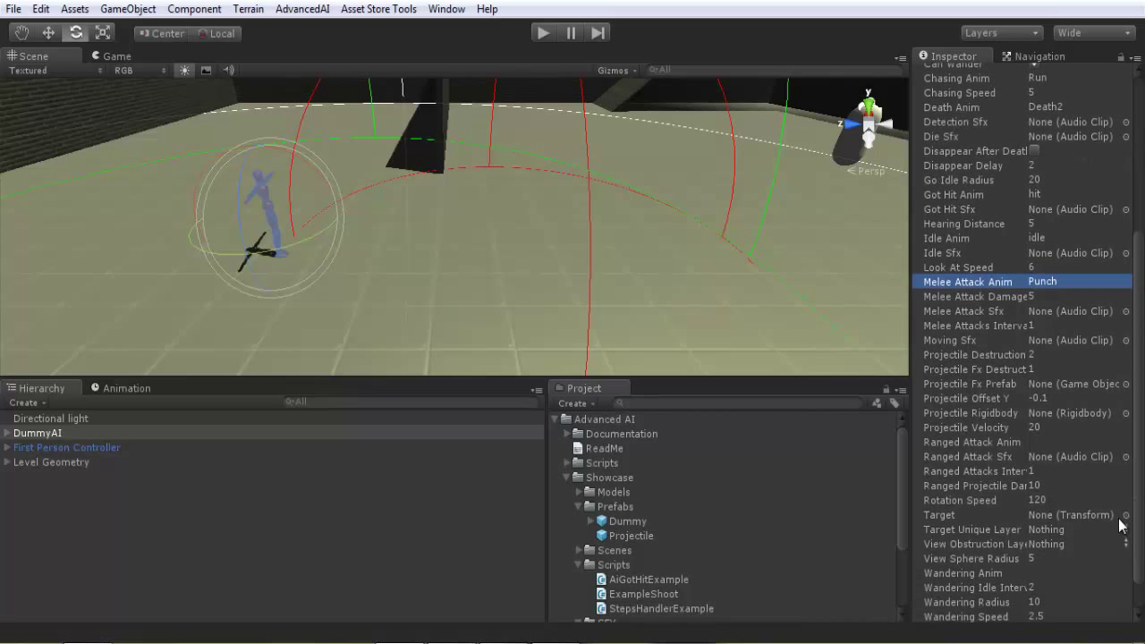
left_click_drag(80, 447, 1035, 513)
Step: Set the NPC's Target Unique Layer to Target and its View Obstruction Layer to Obstacle
left_click(1120, 529)
left_click(1099, 503)
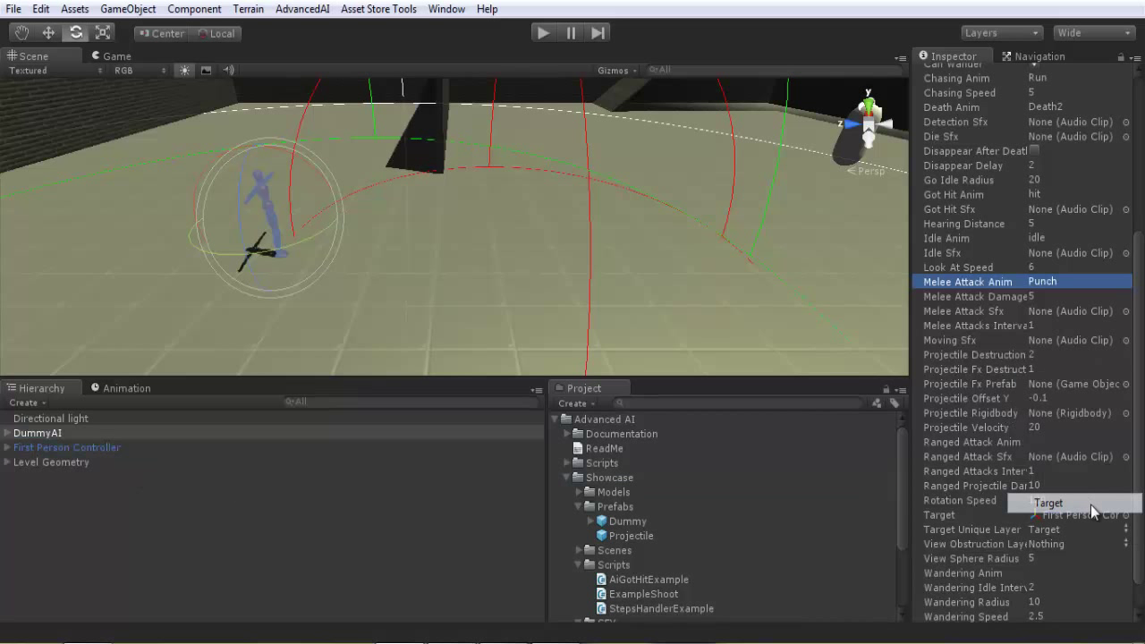
left_click(1124, 545)
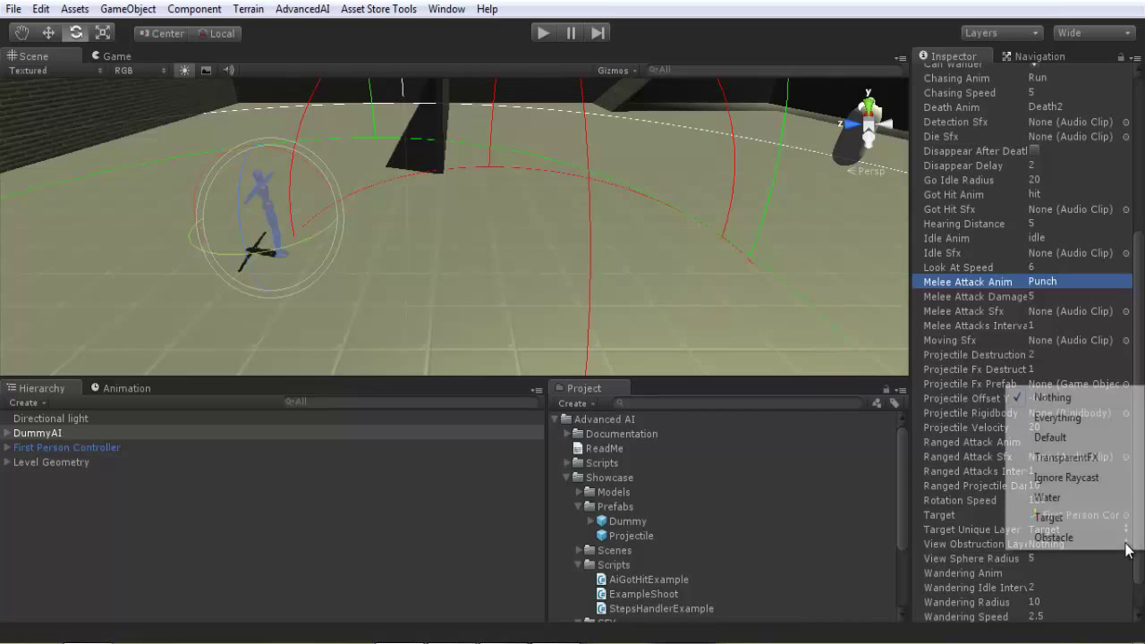
left_click(1075, 539)
Step: Set the NPC's Wandering Anim to Walk
scroll(1021, 342, "down", 2)
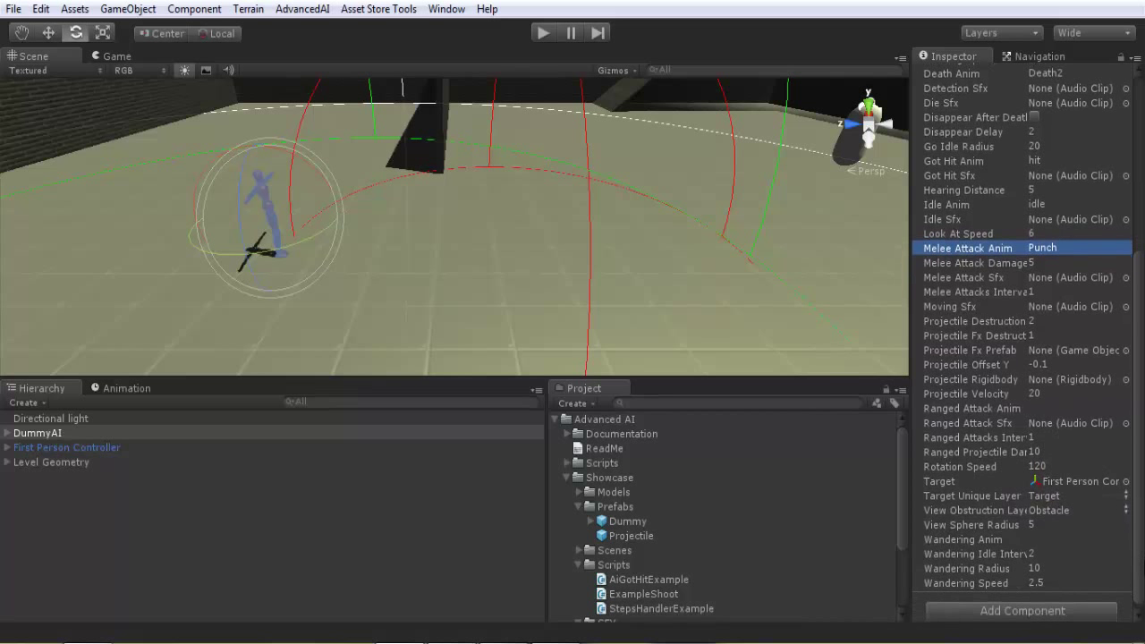
left_click(1060, 524)
left_click(1060, 552)
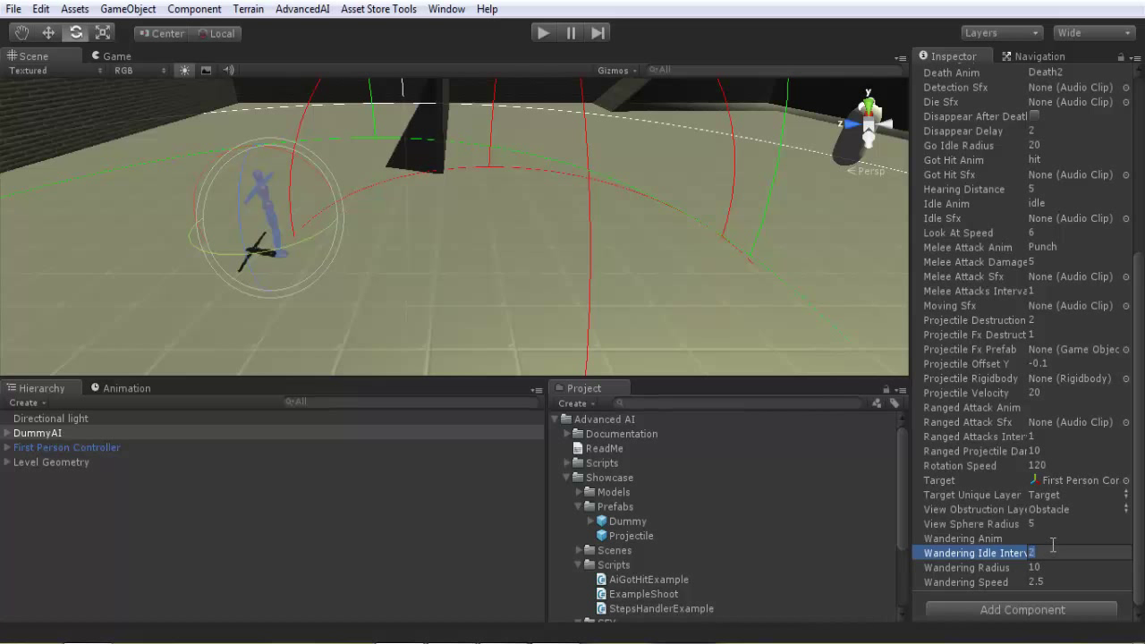
left_click(1055, 538)
type("Walk")
key("Return")
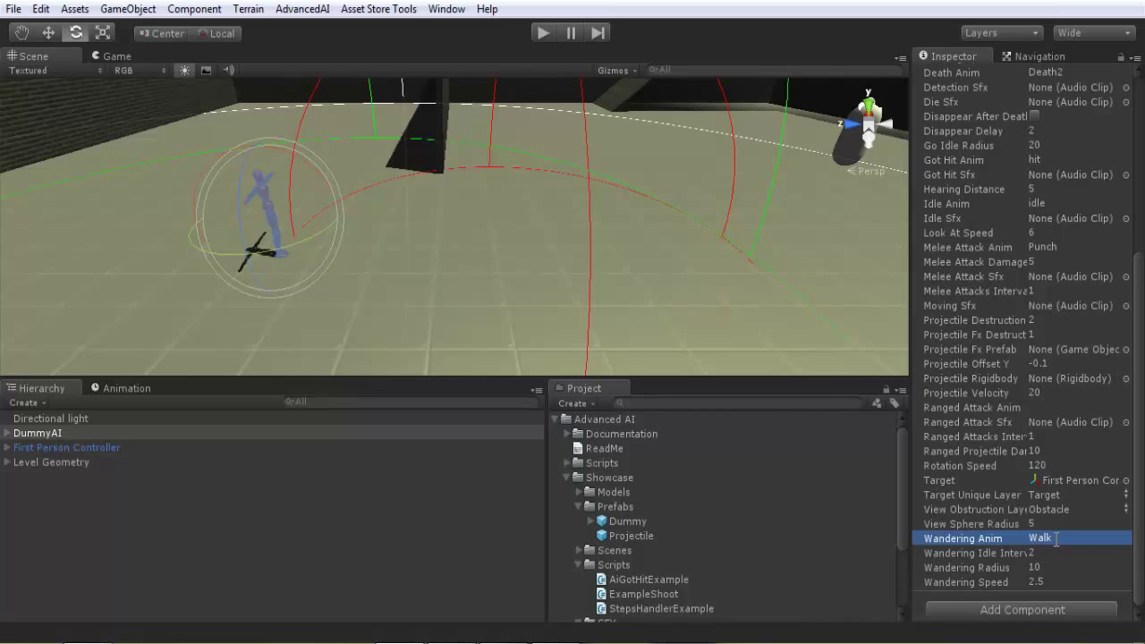
scroll(1046, 261, "up", 15)
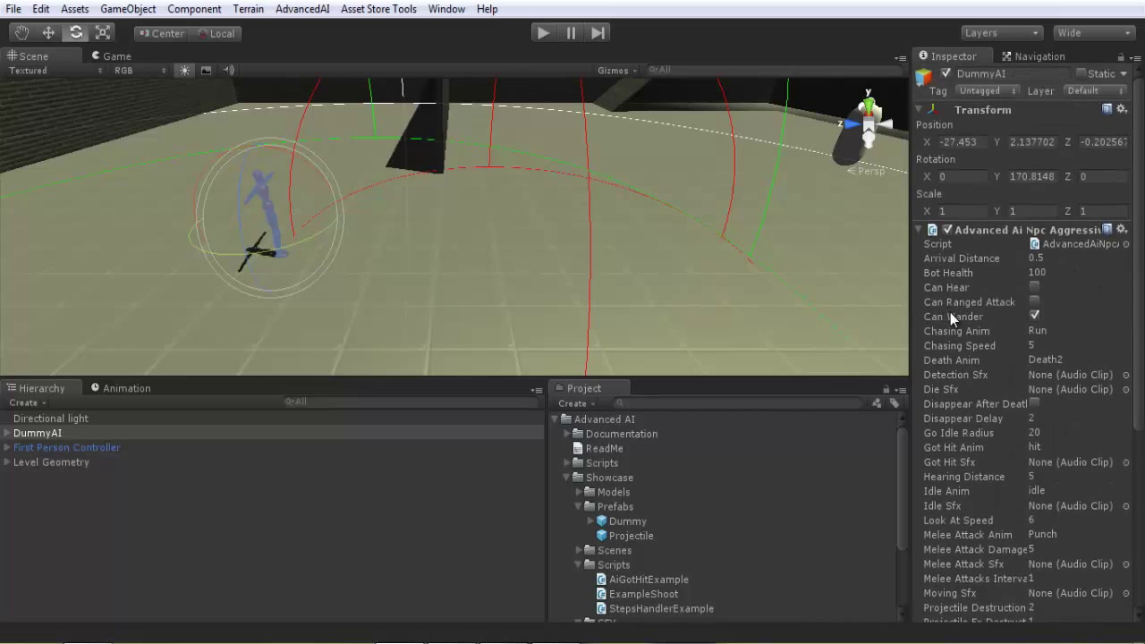
left_click(1034, 314)
Step: Add a Capsule Collider to the Dummy model nested inside DummyAI
left_click(8, 433)
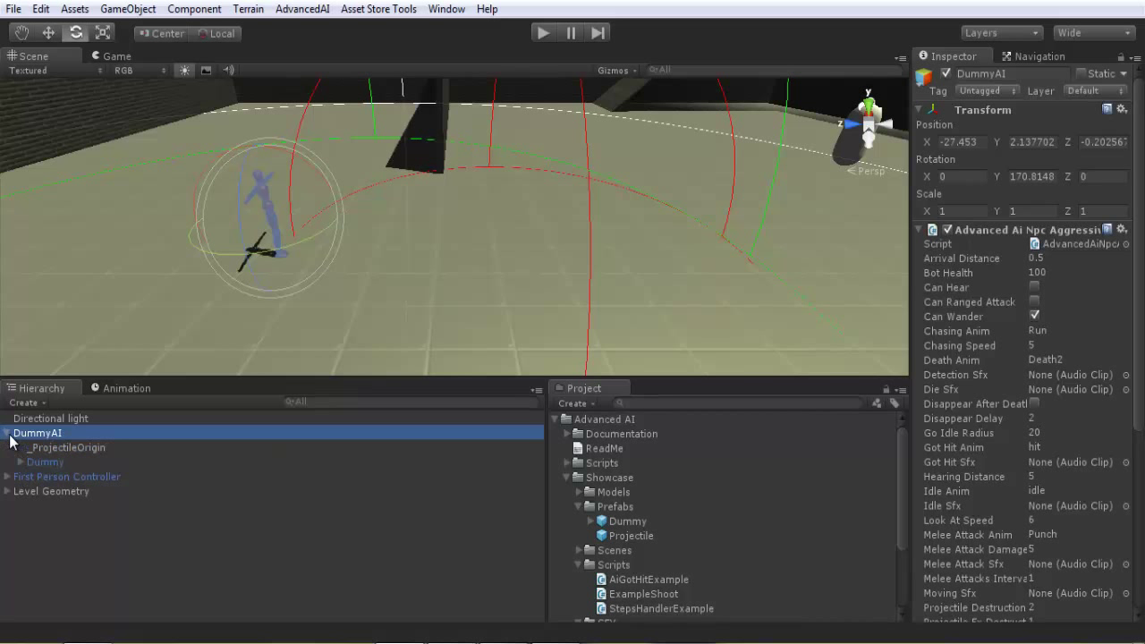
left_click(54, 466)
right_click_drag(451, 295, 373, 279)
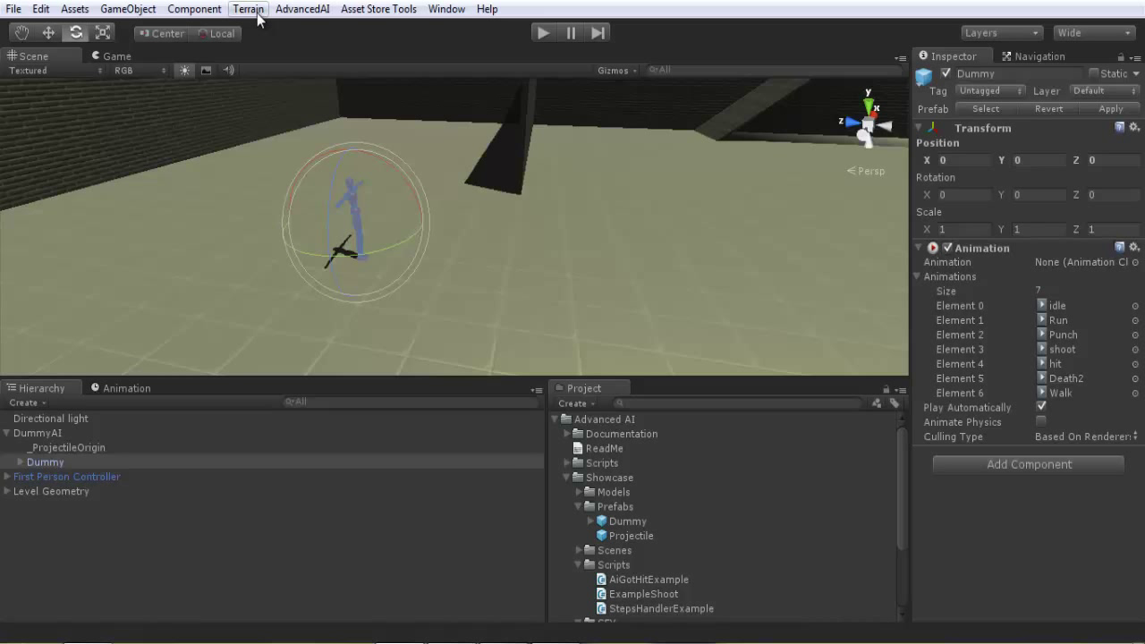
left_click(203, 16)
mouse_move(208, 97)
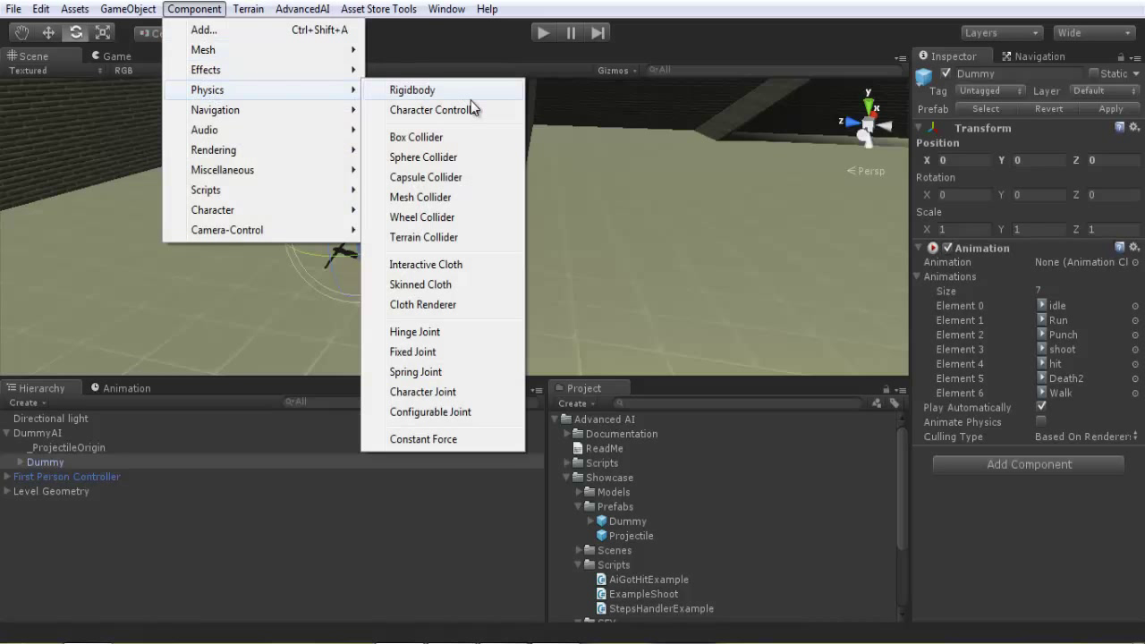
left_click(454, 181)
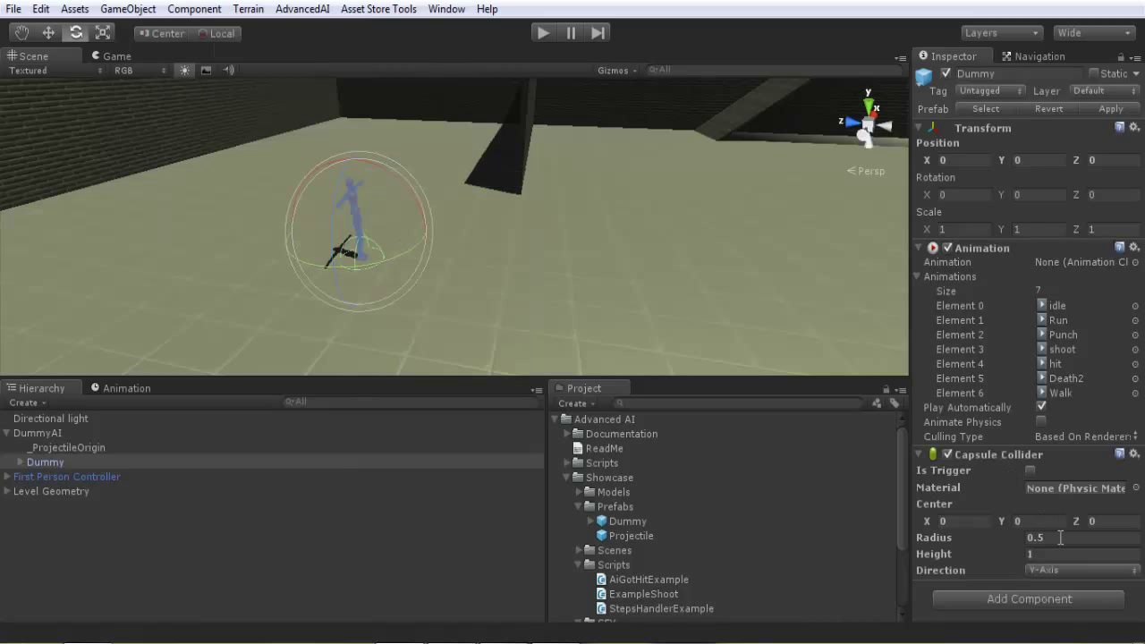
Step: Make the Dummy's capsule collider a trigger with center 0, 0.86, -0.06, radius 0.14 and height 1.77
left_click(1008, 540)
mouse_move(1008, 540)
left_mouse_down()
mouse_move(1013, 526)
mouse_move(1024, 559)
mouse_move(1037, 559)
mouse_move(1008, 542)
left_mouse_up()
right_click_drag(501, 146, 528, 159)
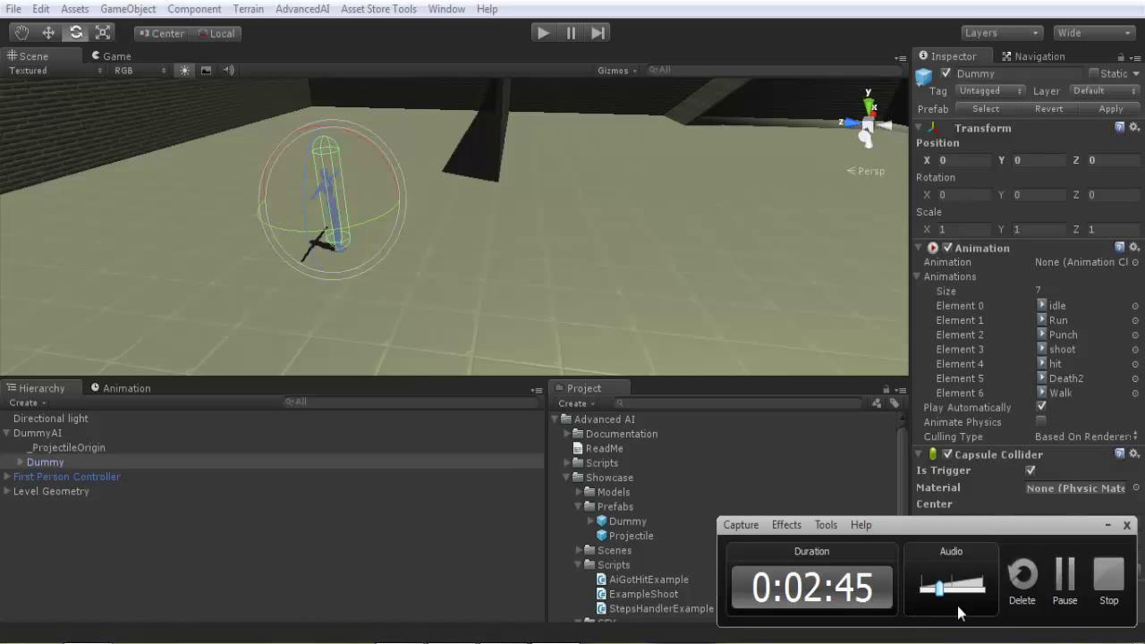
left_click(1057, 572)
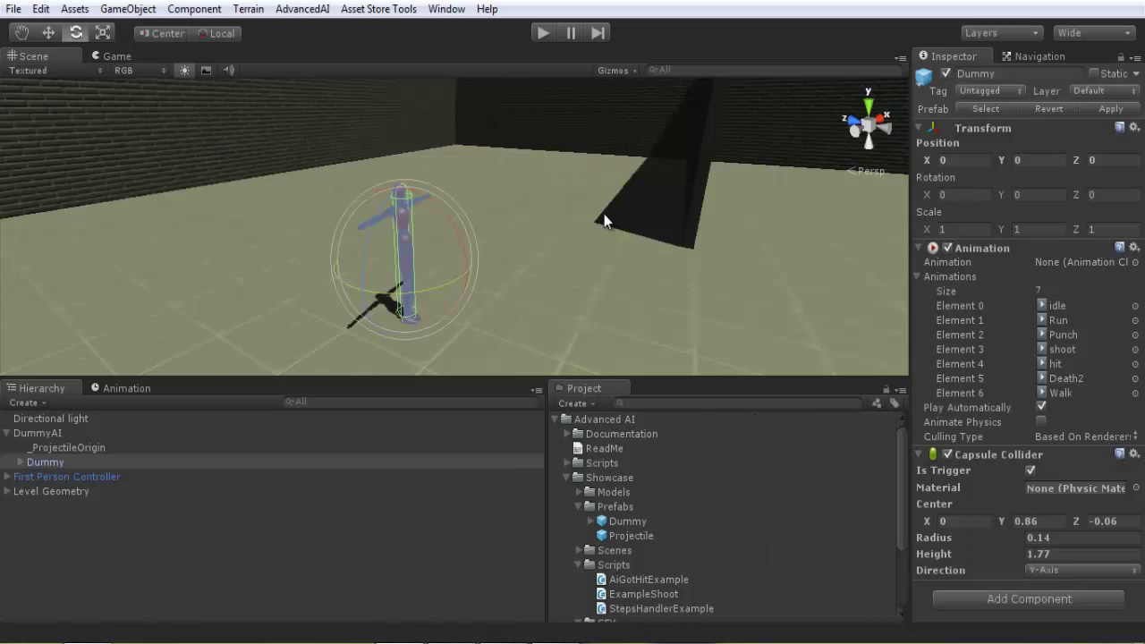
Step: Attach the AiGotHitExample script to the Dummy model
right_click_drag(603, 219, 582, 220)
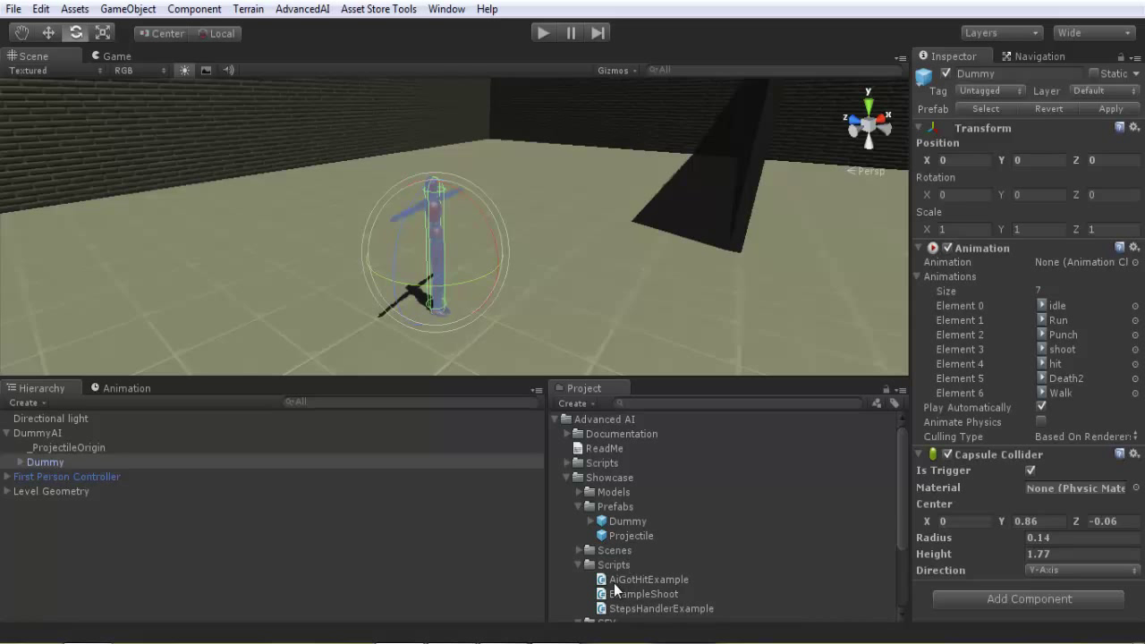
left_click_drag(633, 581, 925, 617)
scroll(944, 518, "down", 1)
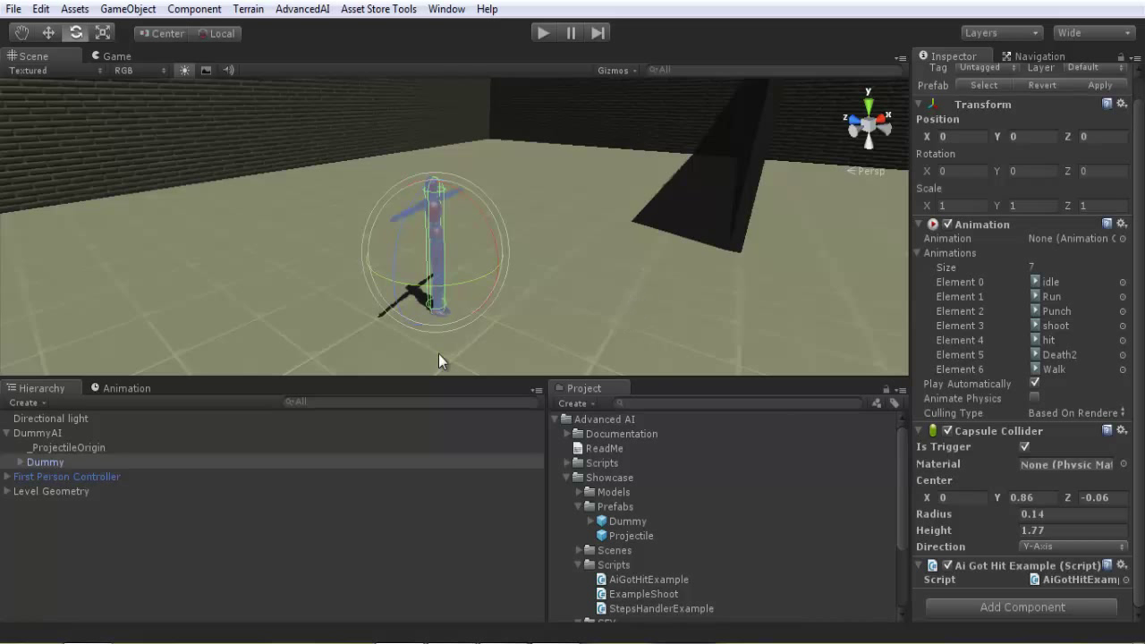
Step: Select the First Person Controller, start a play test and walk the player toward the NPC
left_click(6, 433)
left_click(56, 451)
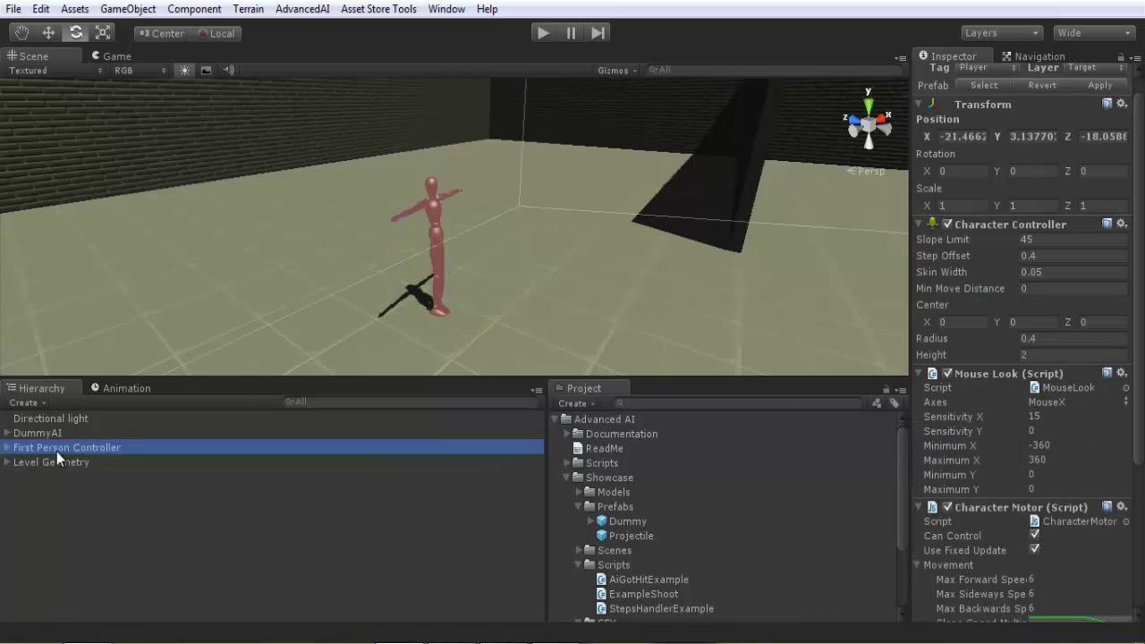
left_click(542, 34)
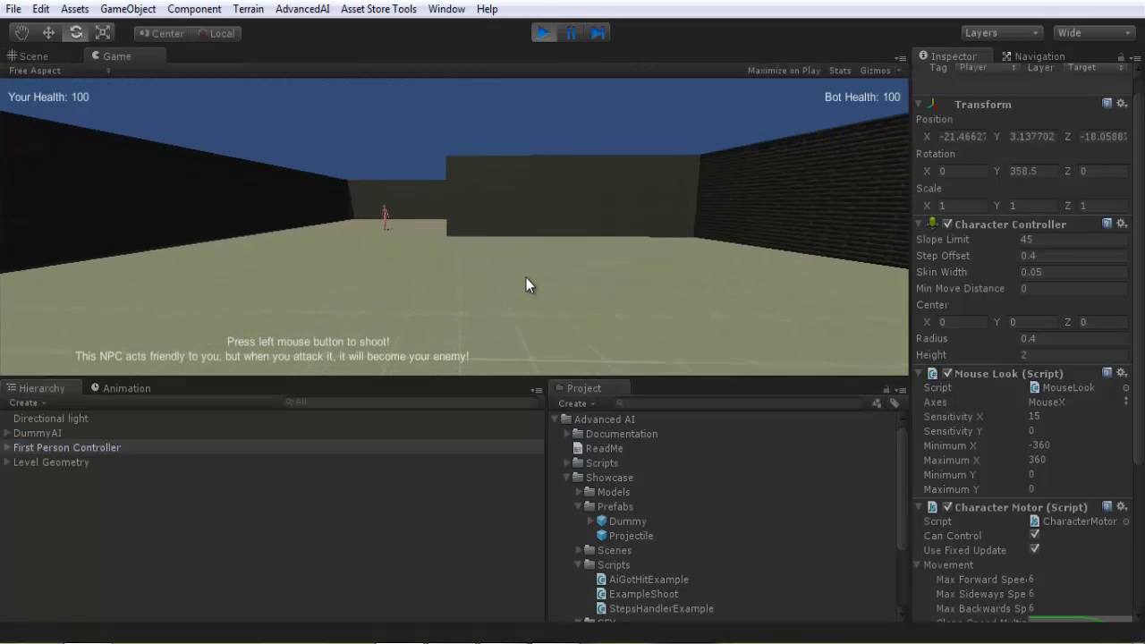
key("w")
key("a")
key("w")
key("a")
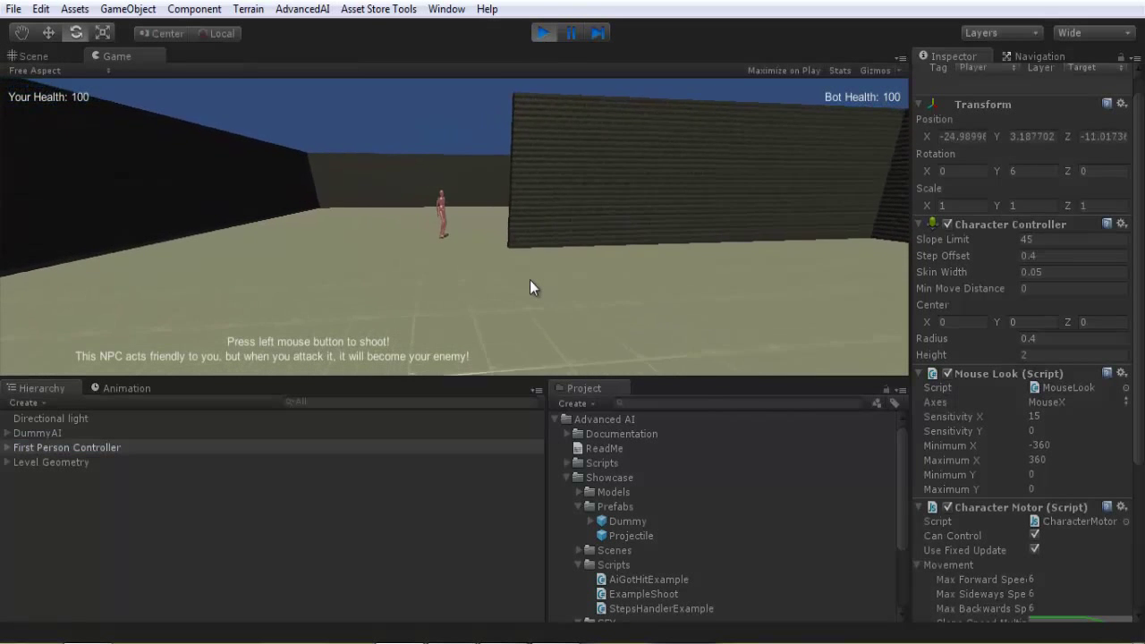
key("w")
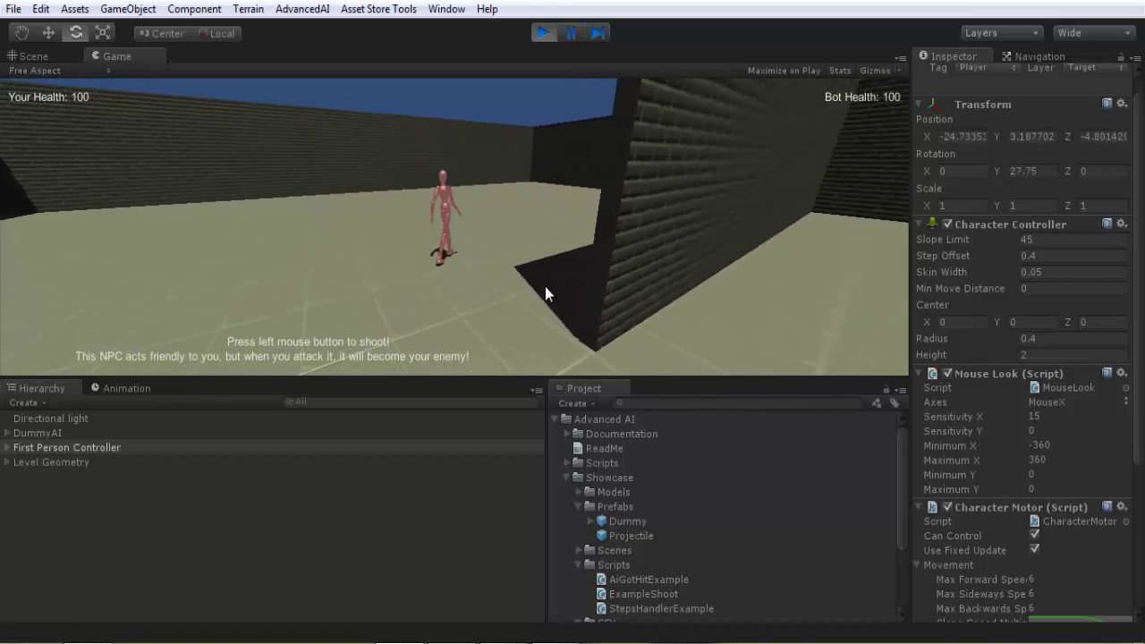
Step: Follow and circle the wandering NPC without attacking, observing its walk animation and friendly behaviour
key("w")
key("a")
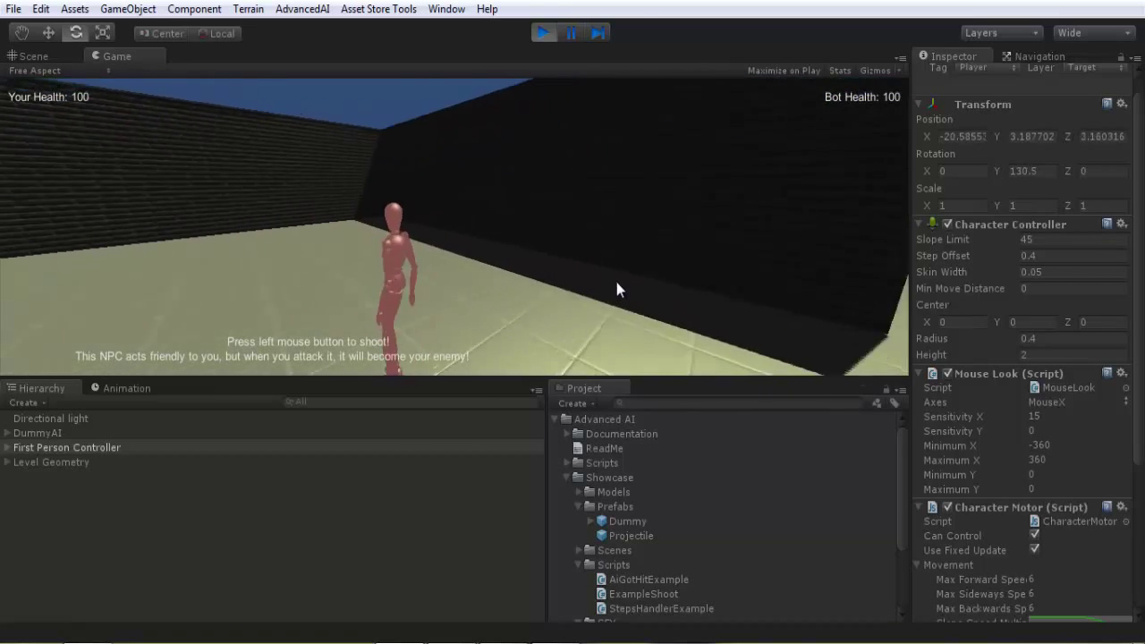
key("s")
key("d")
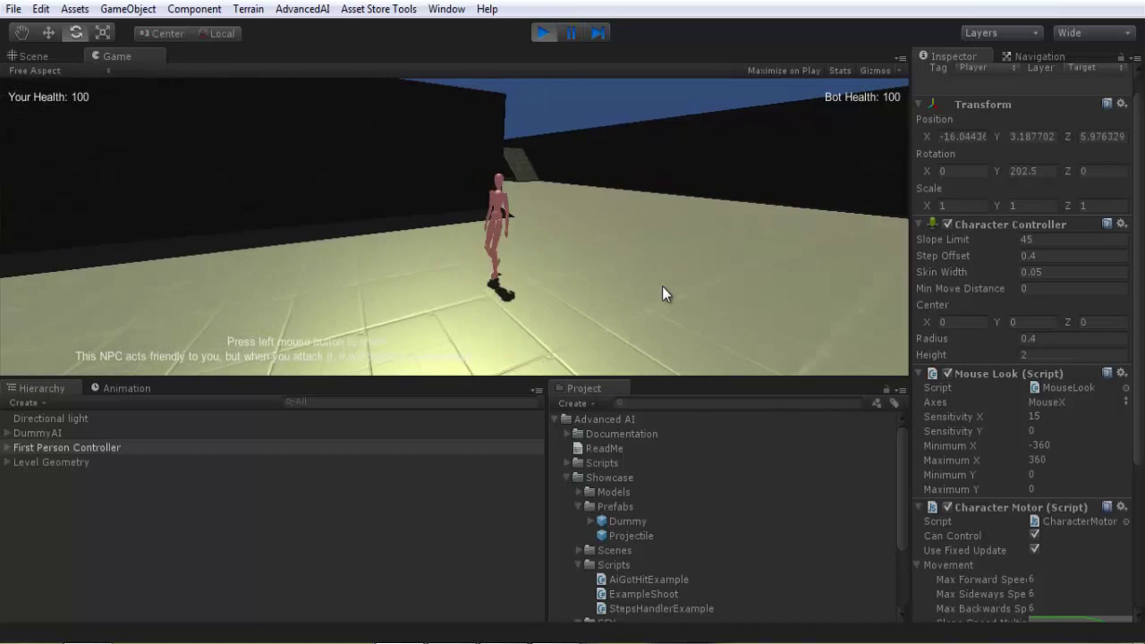
key("w")
key("d")
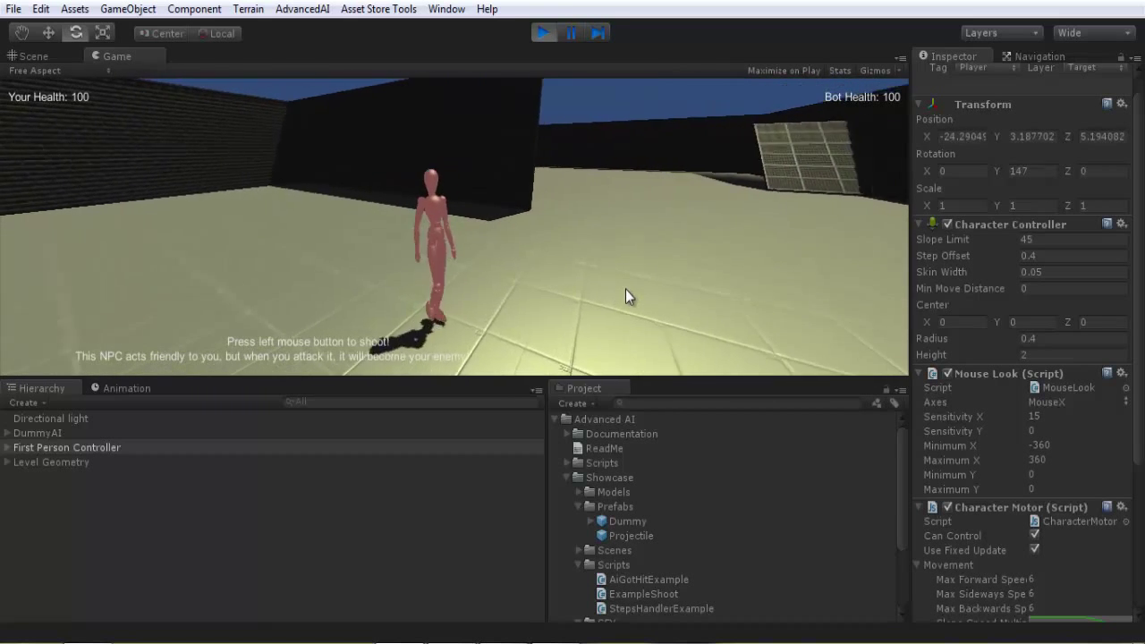
key("w")
key("a")
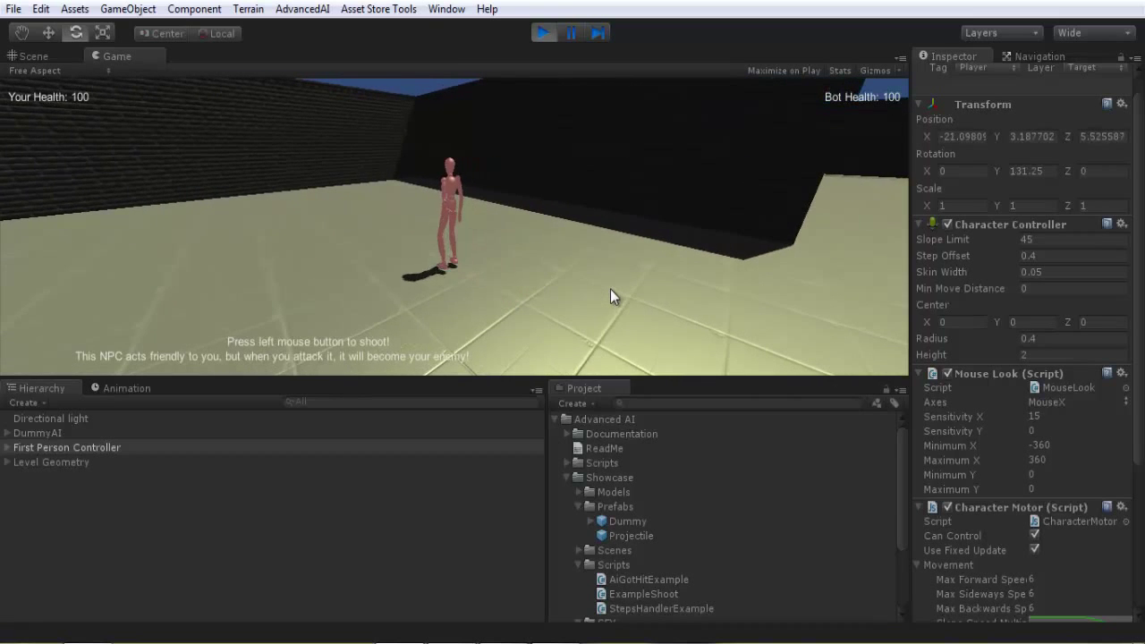
key("w")
key("w")
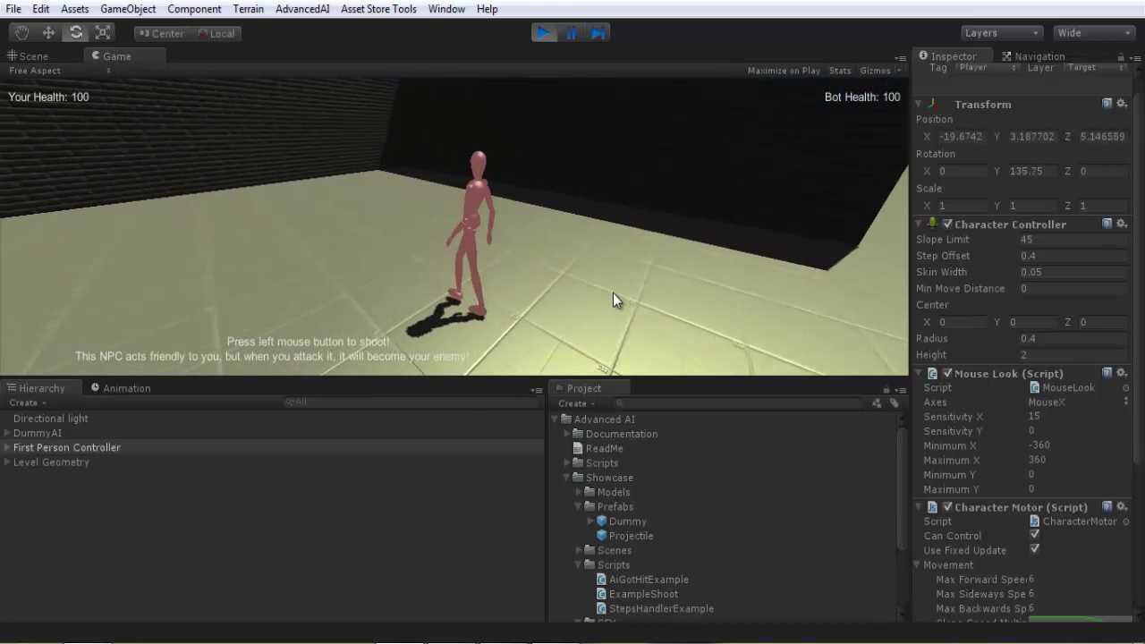
key("d")
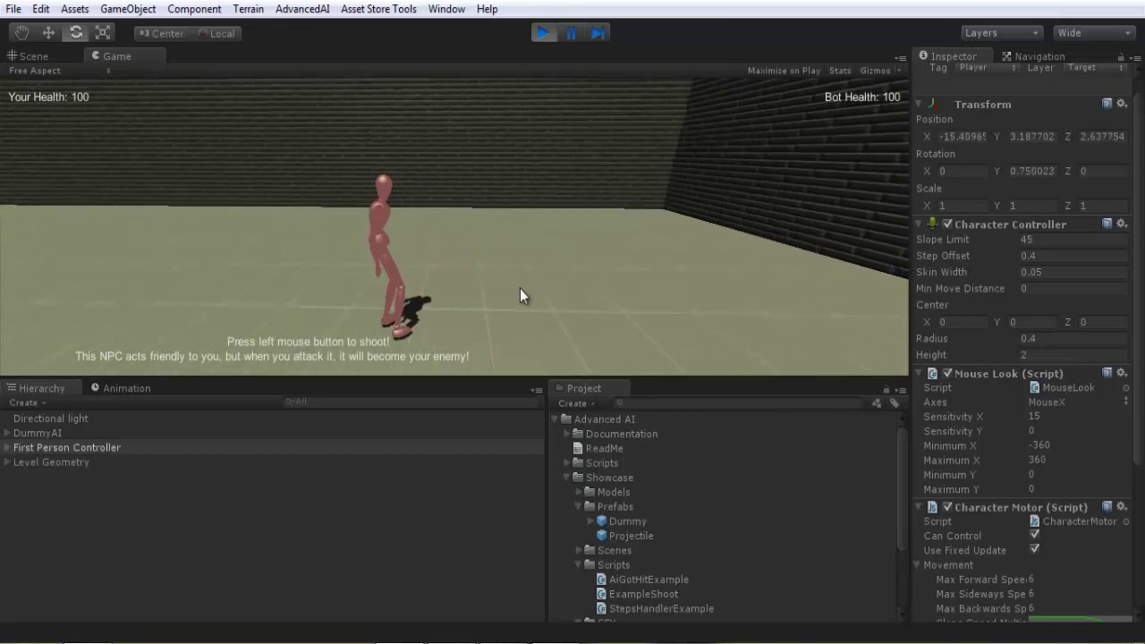
key("w")
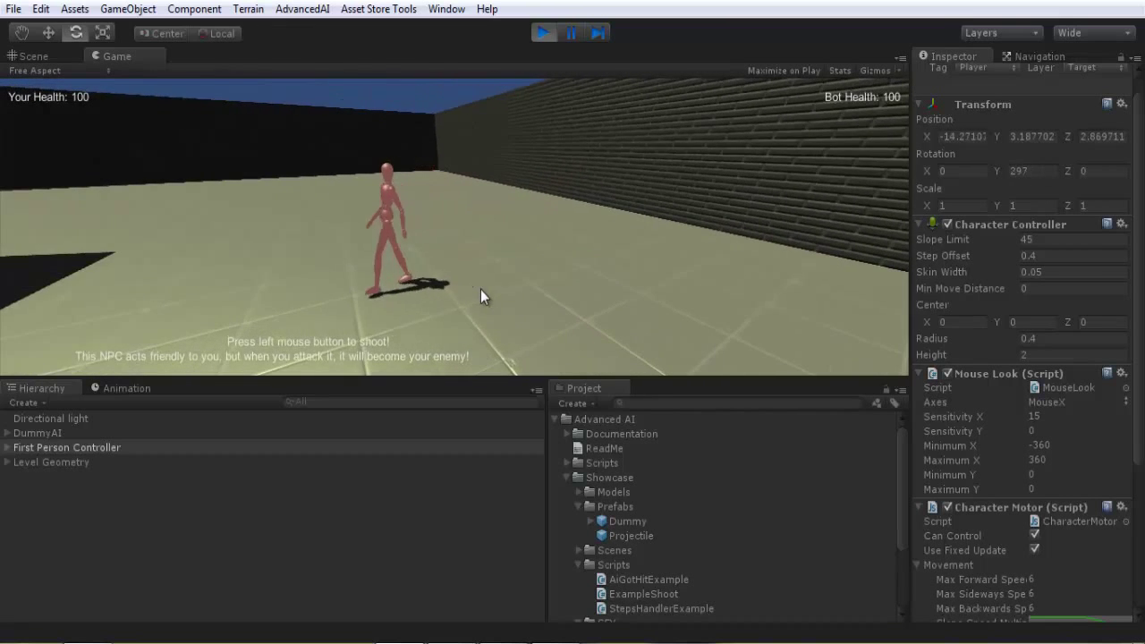
key("w")
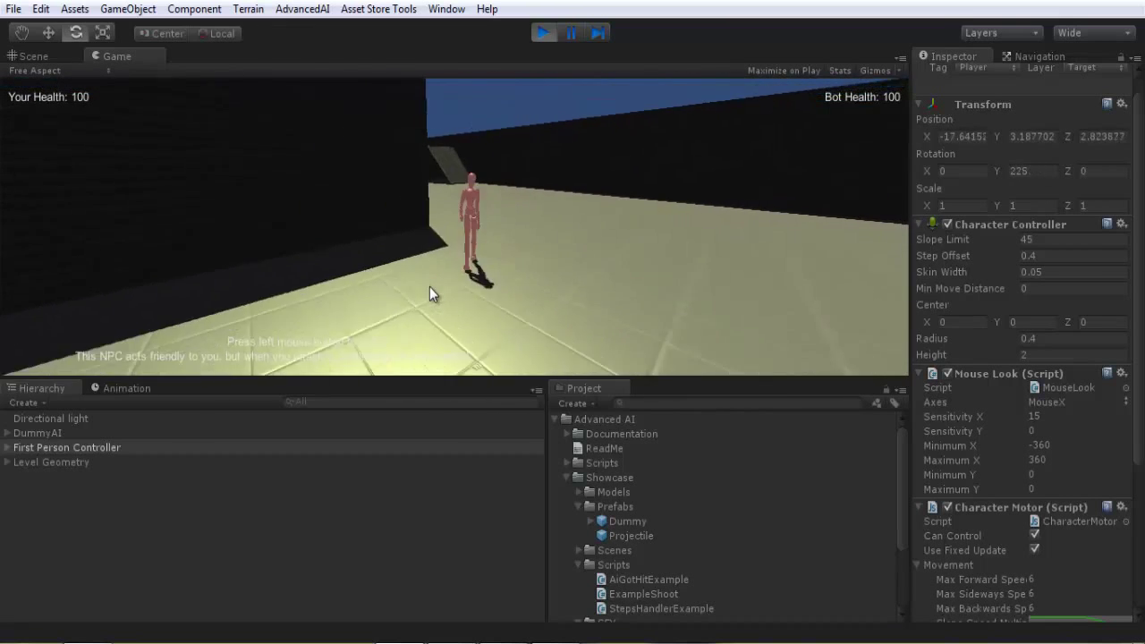
key("w")
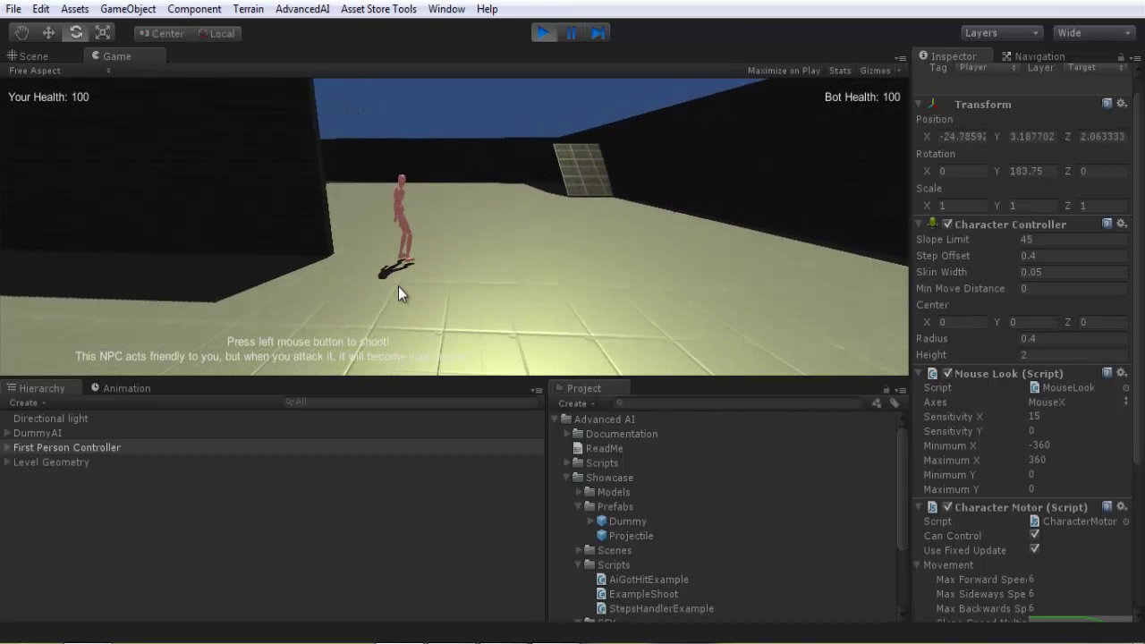
Step: Shoot the NPC to provoke it, let it close in to attack, and shoot it again while backing away
left_click(379, 284)
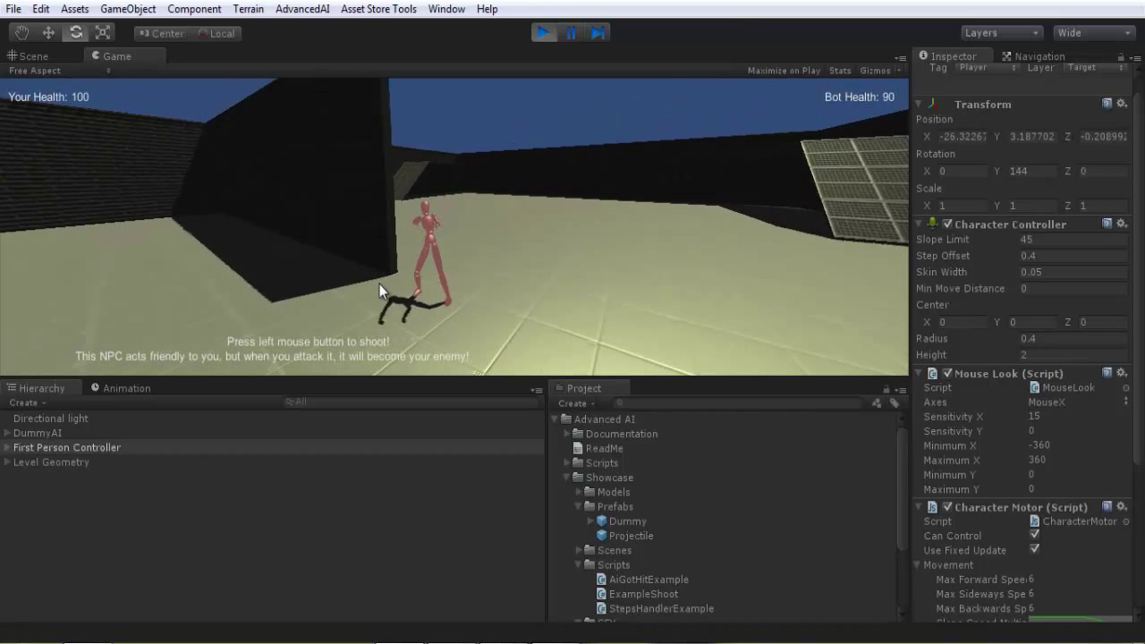
key("w")
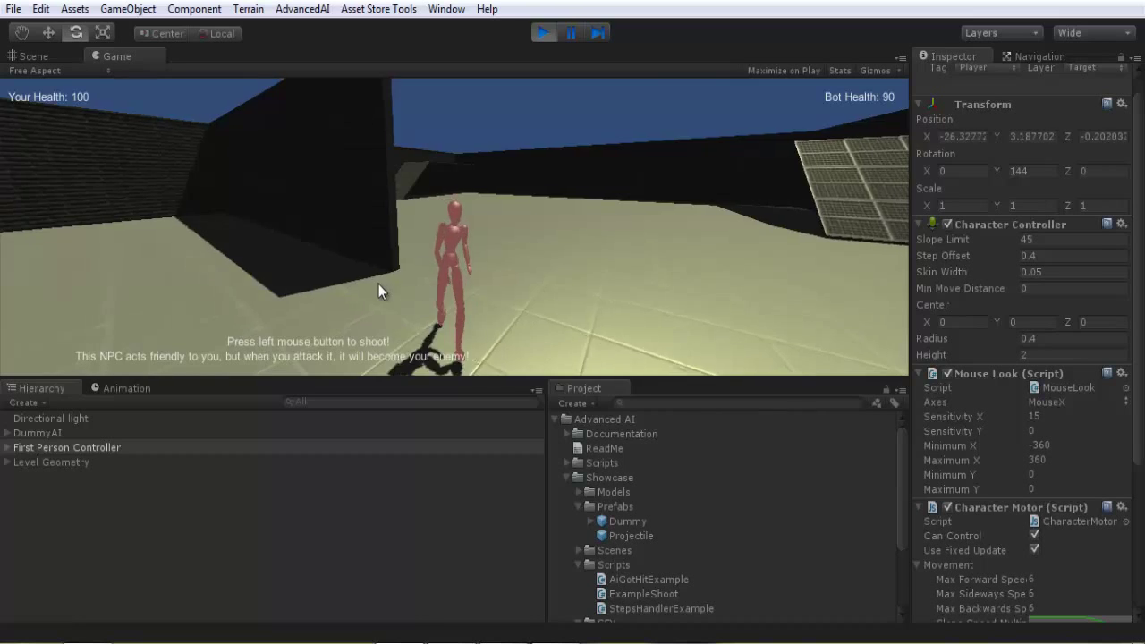
key("s")
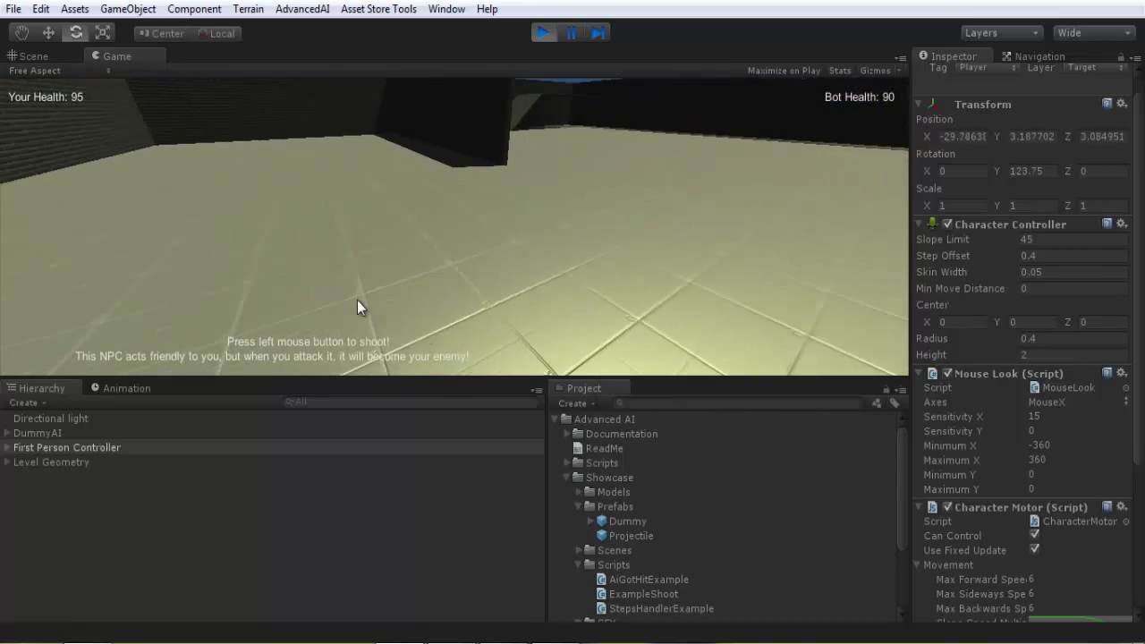
key("s")
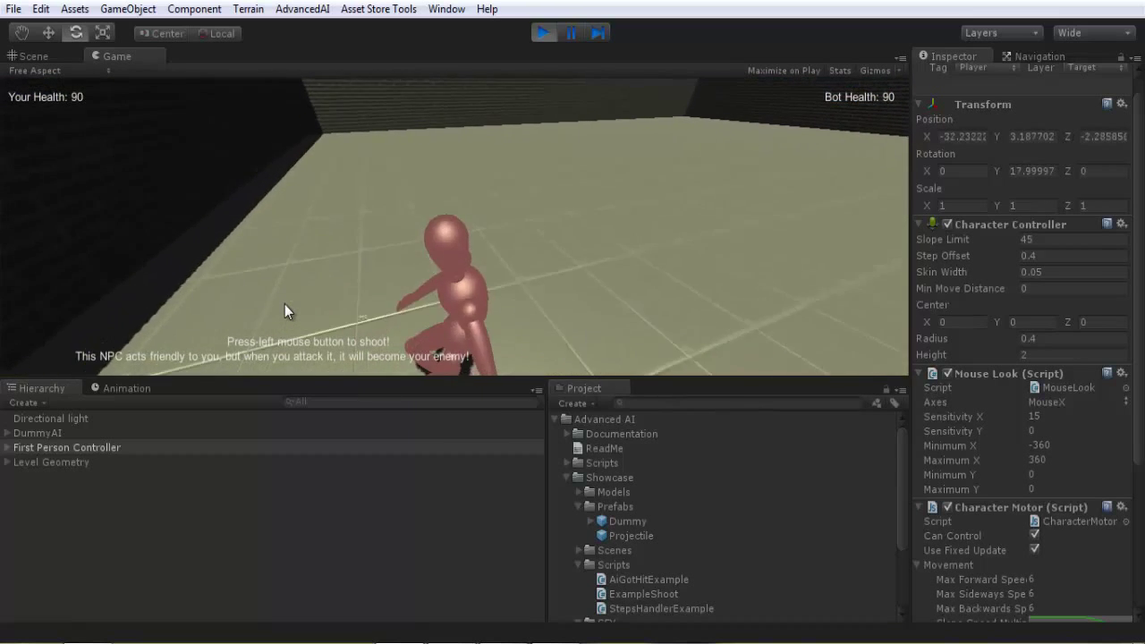
left_click(269, 299)
key("s")
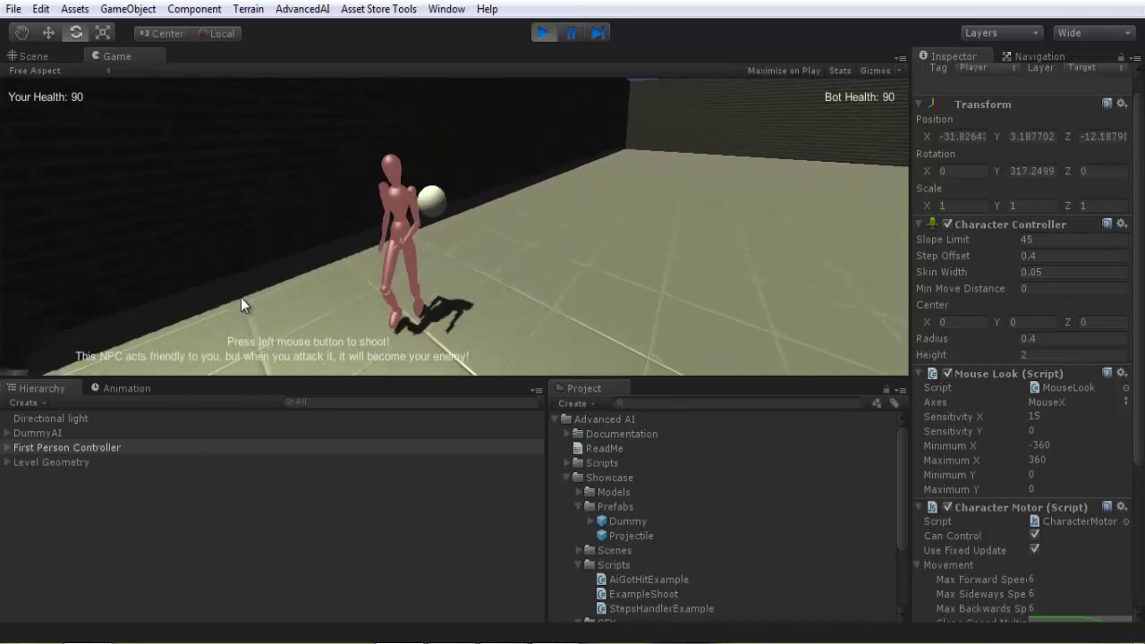
key("d")
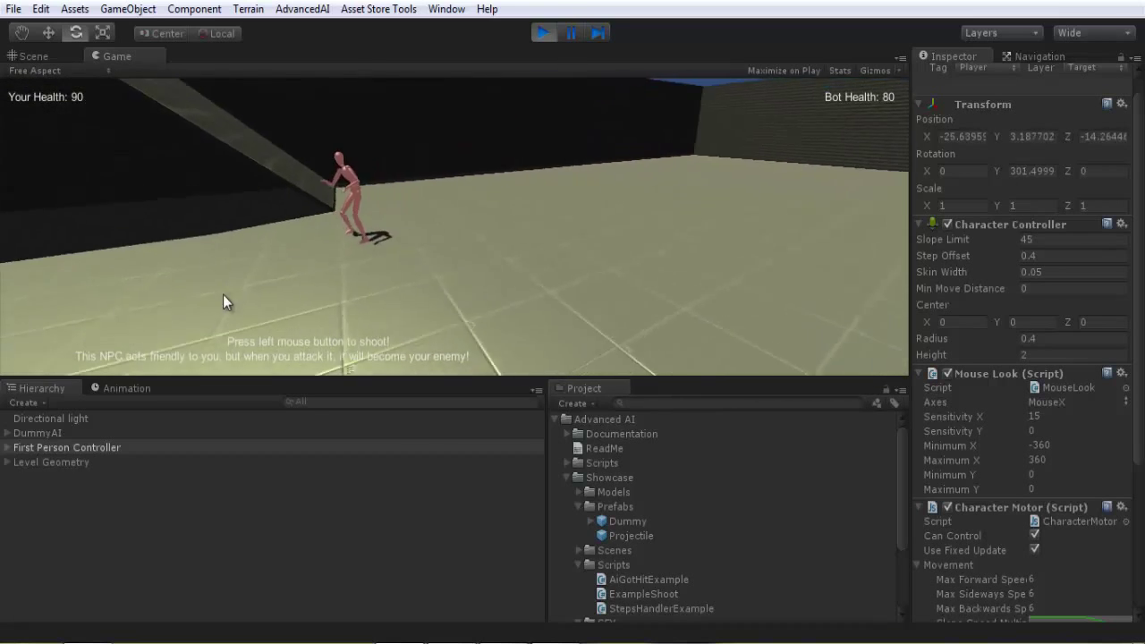
Step: Follow the NPC to the ramp, stay near it and retreat as it attacks
key("w")
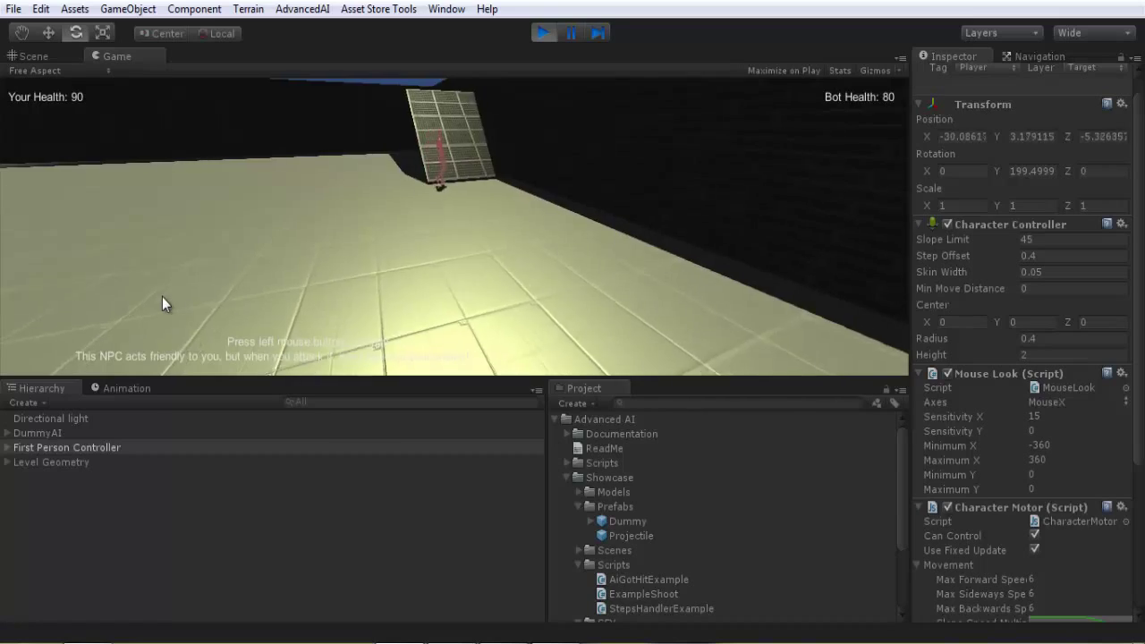
key("d")
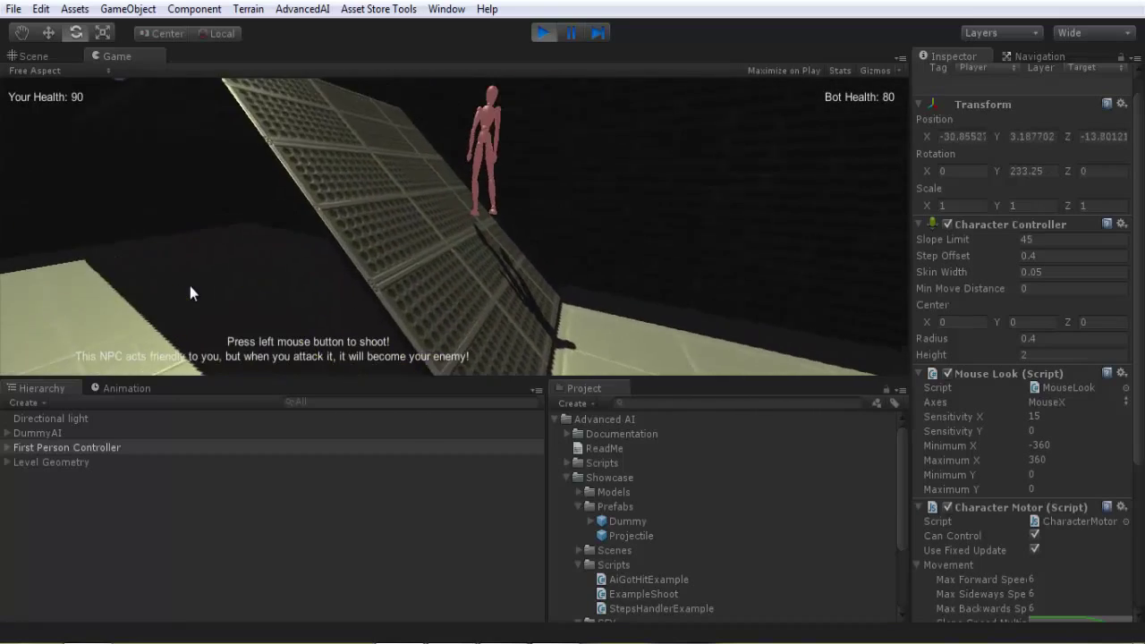
key("d")
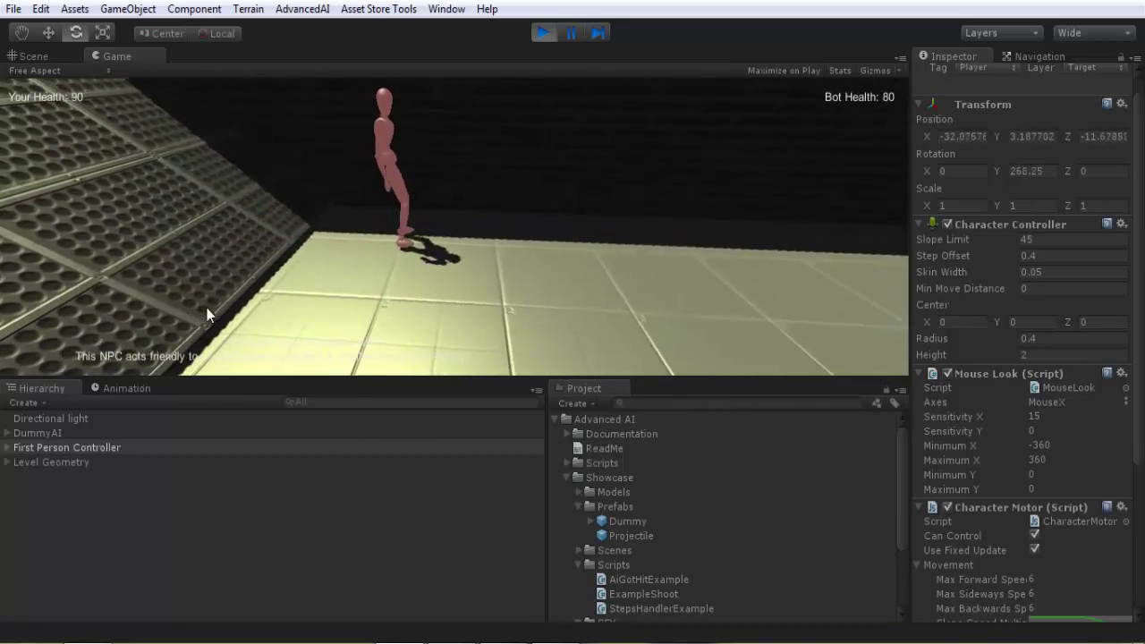
key("s")
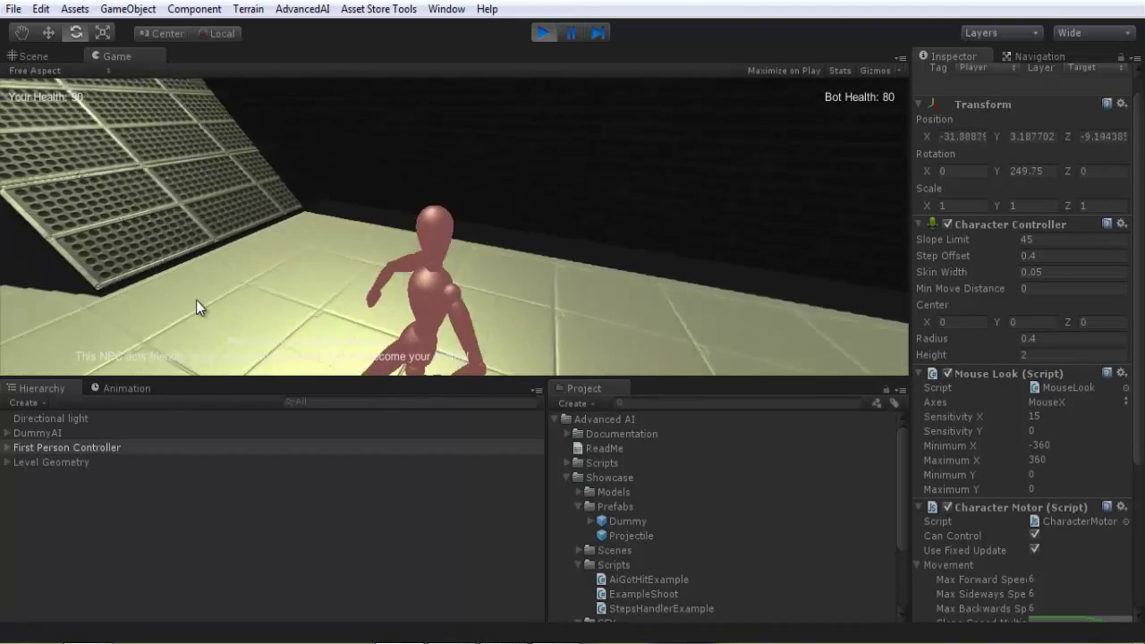
key("s")
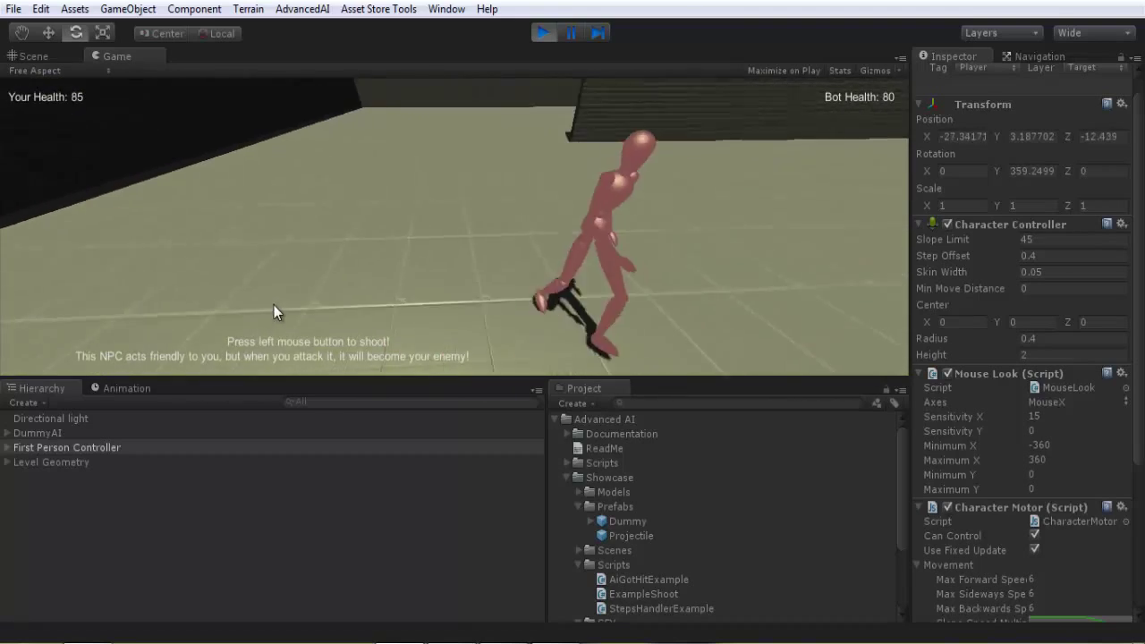
Step: Shoot the NPC repeatedly while moving around it to test its hit reaction
left_click(294, 303)
key("s")
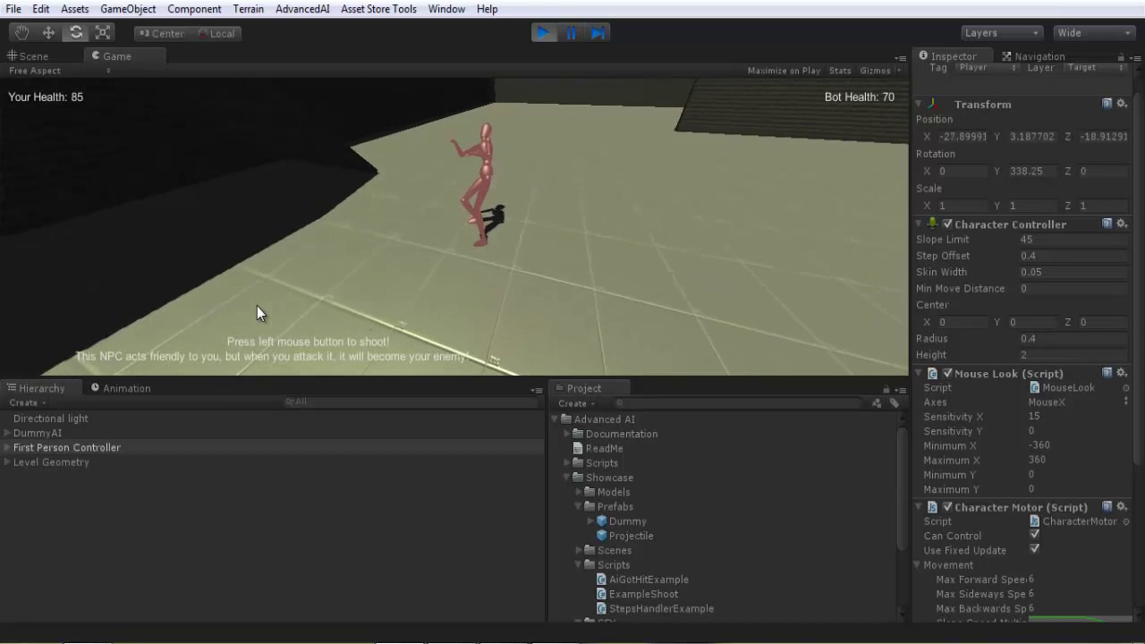
left_click(259, 293)
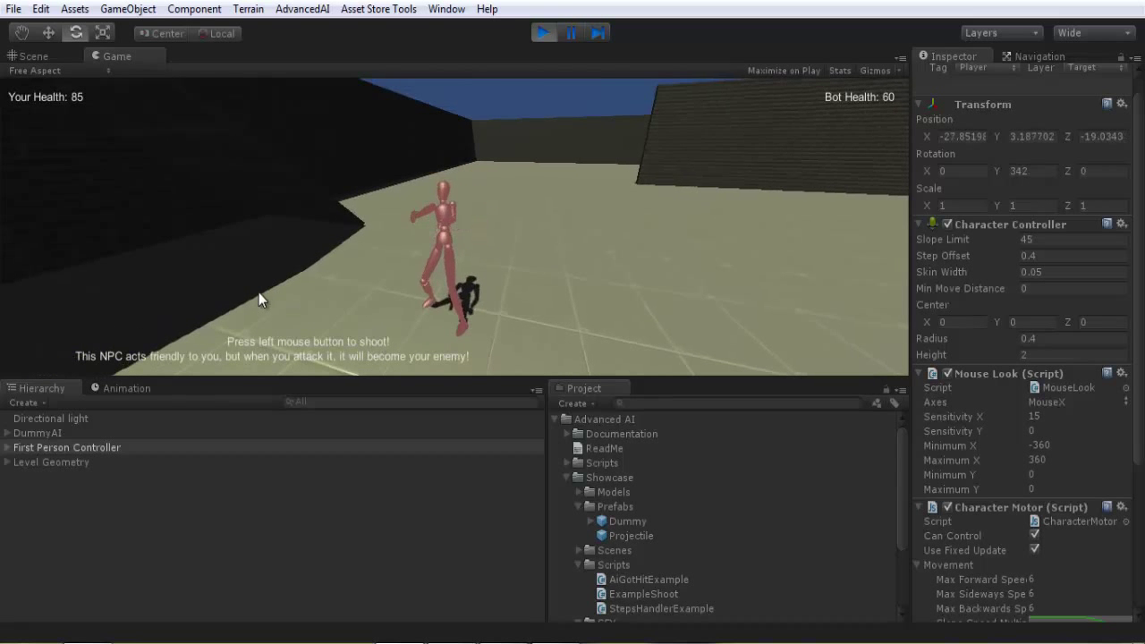
key("s")
key("d")
key("w")
left_click(213, 289)
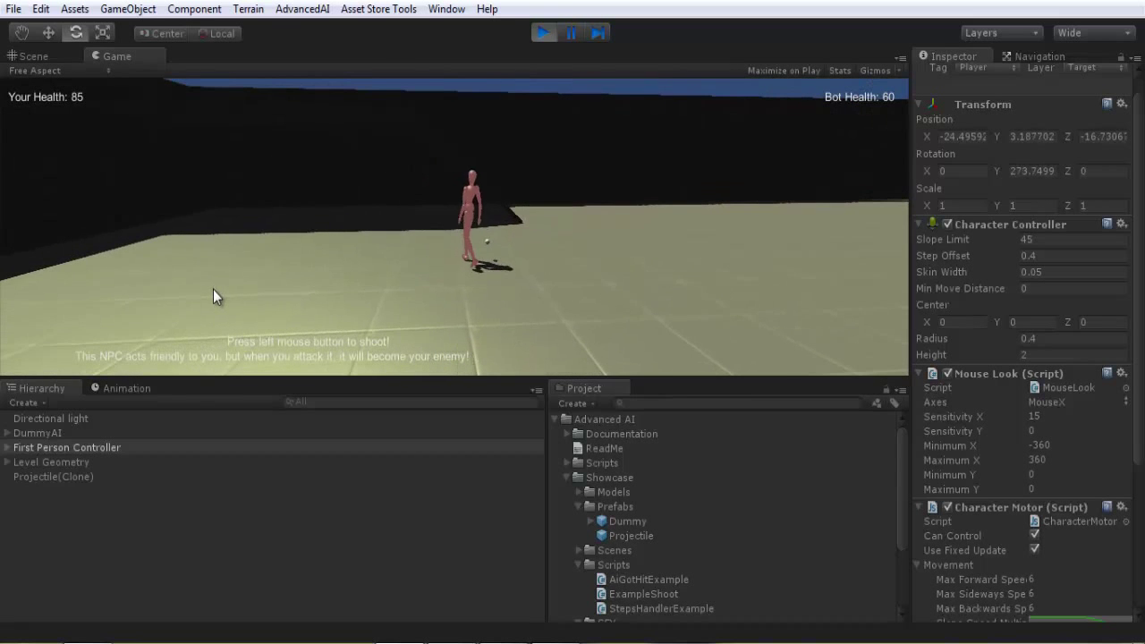
left_click(225, 286)
key("w")
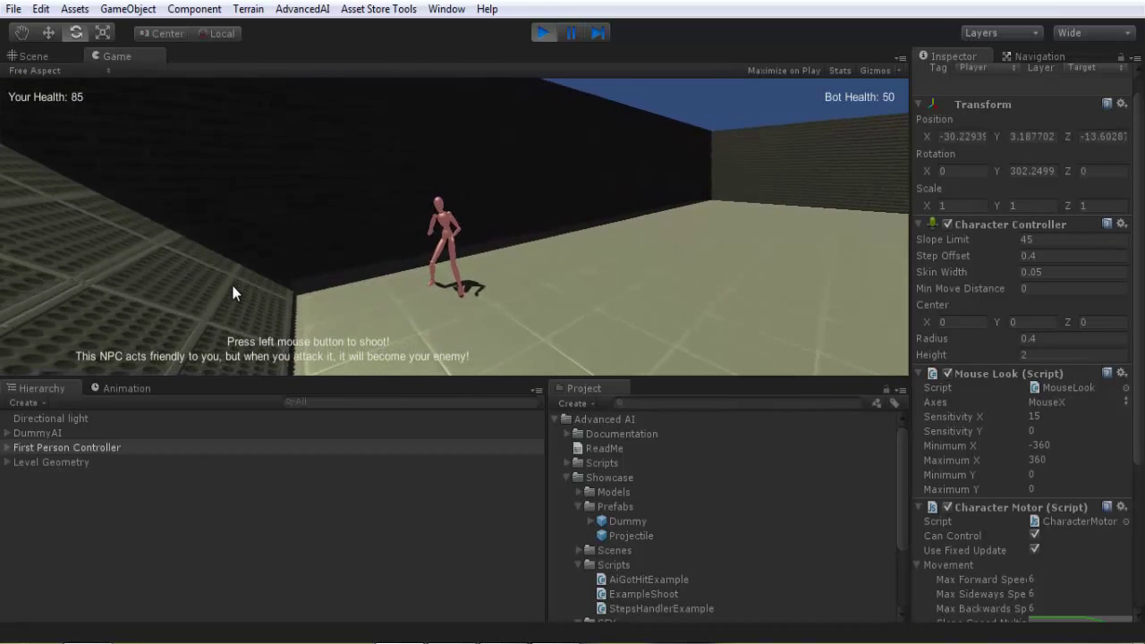
Step: Back away from the pursuing NPC, shoot it once more at close range and stop the play test
key("s")
key("d")
key("s")
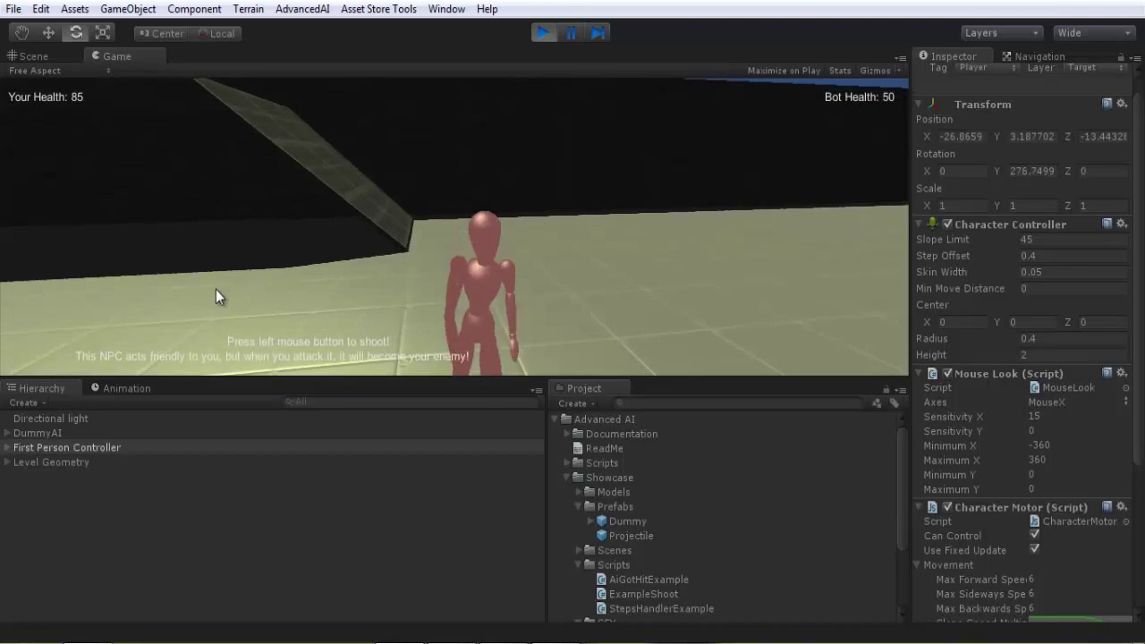
key("s")
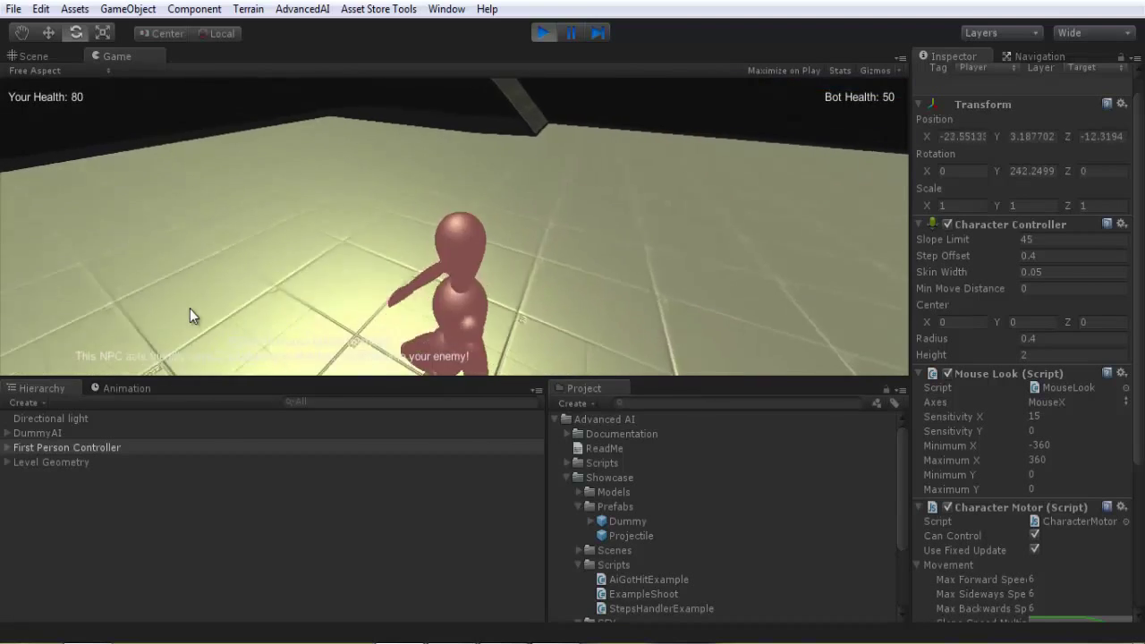
key("s")
key("d")
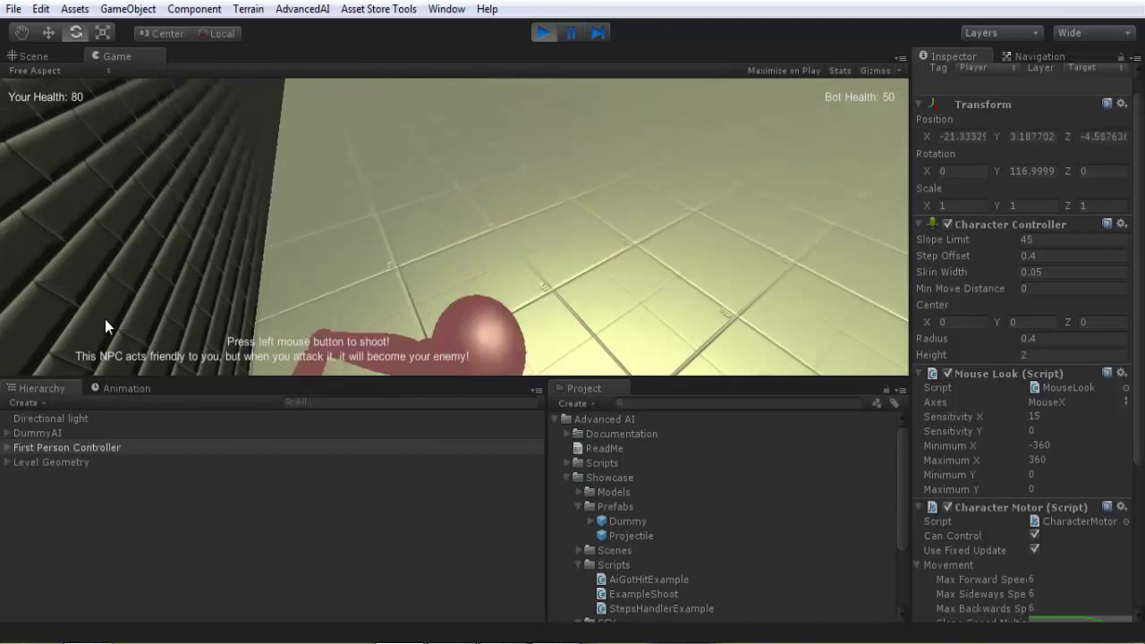
left_click(98, 313)
key("s")
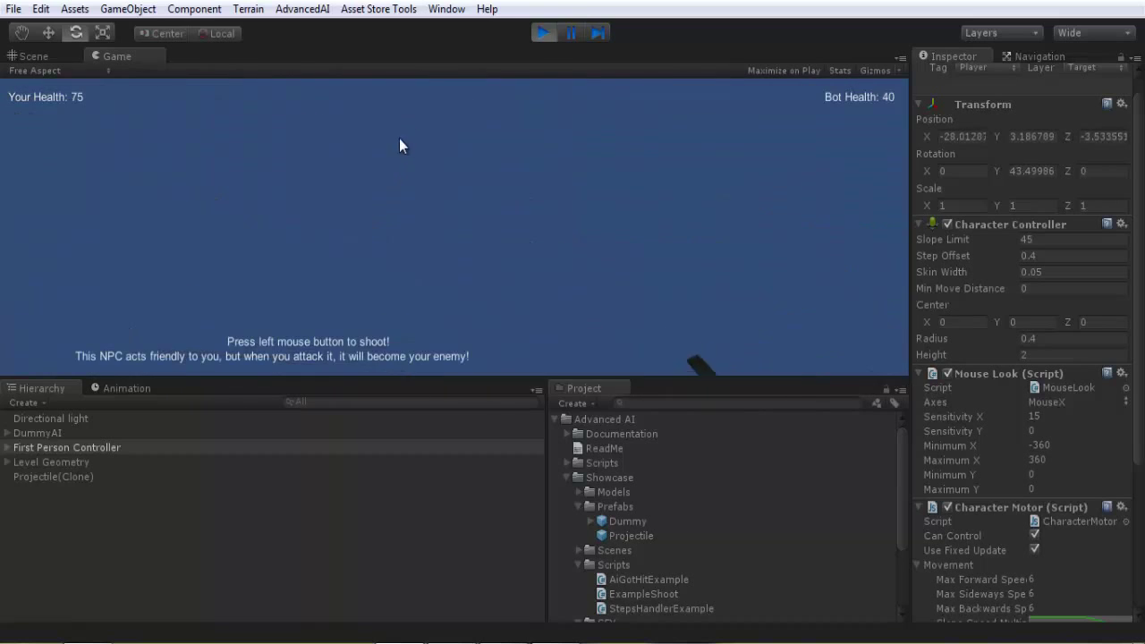
left_click(541, 35)
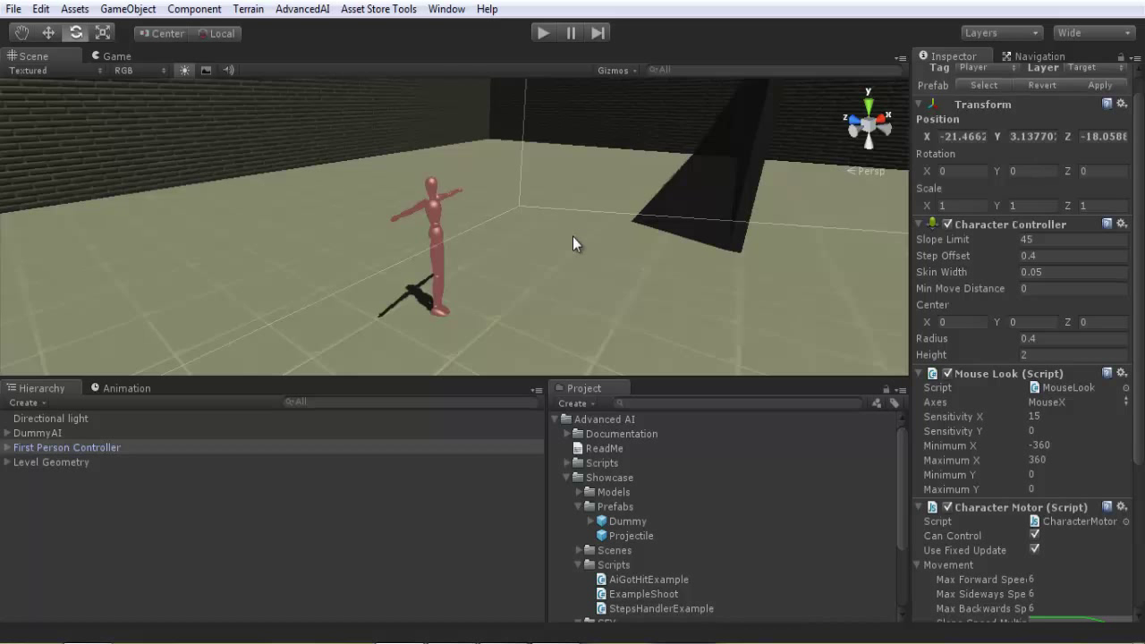
Step: Look at the Advanced AI character types that can be added to the scene
right_click_drag(460, 258, 532, 258)
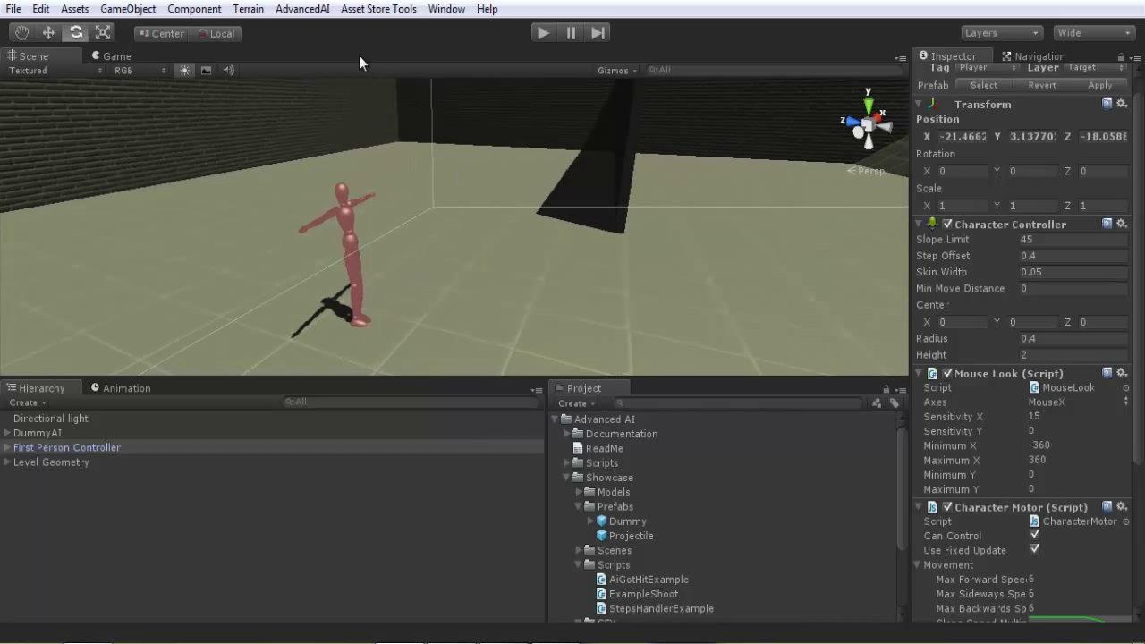
left_click(296, 11)
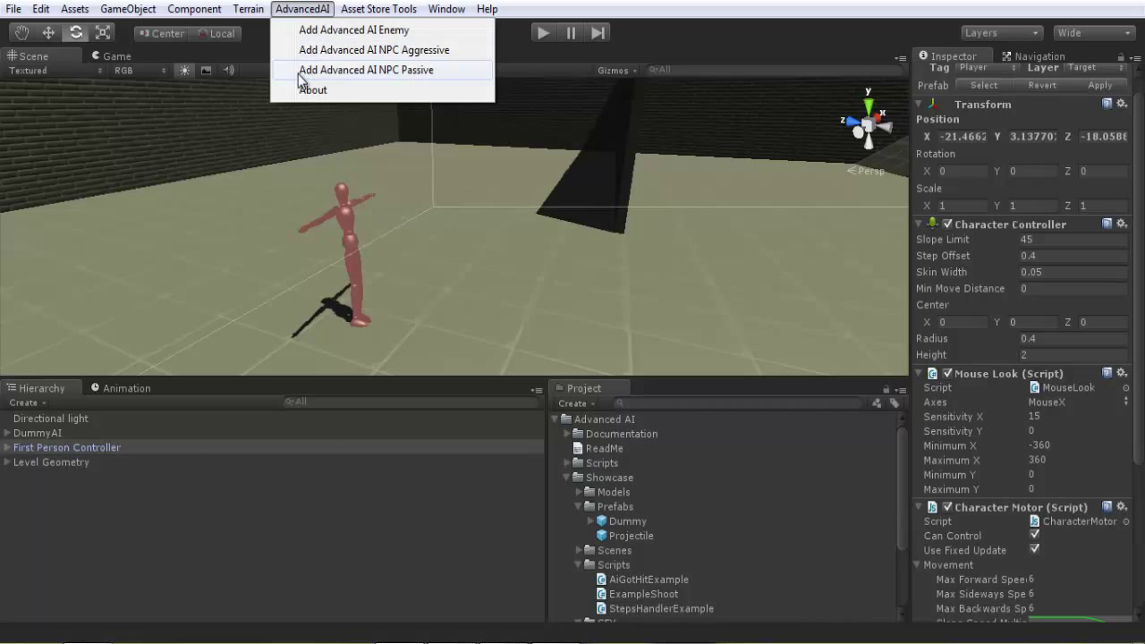